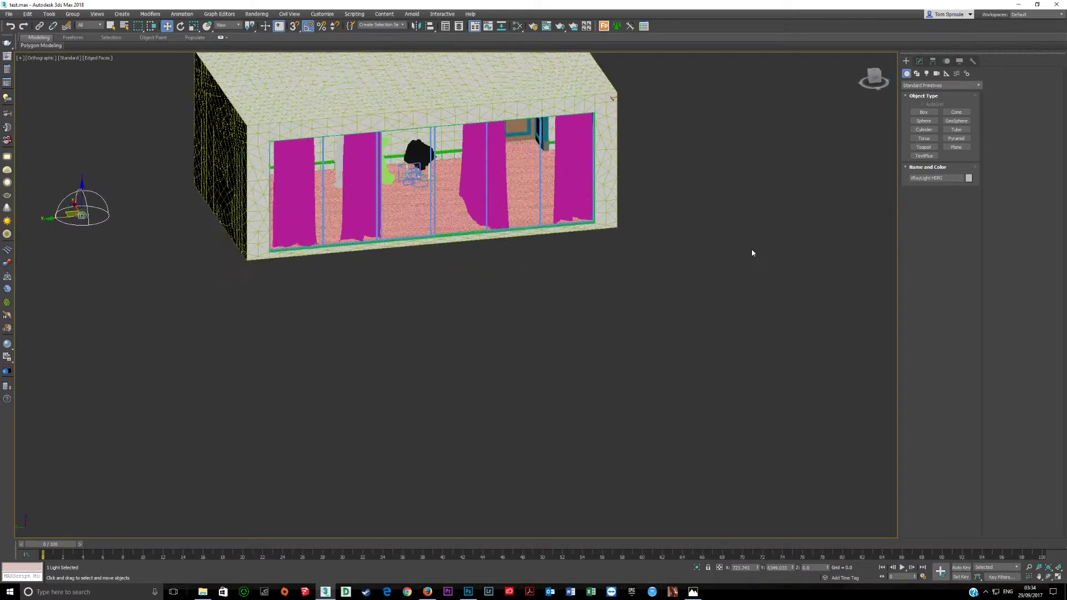
{"action": "middle_click_drag", "start_coordinate": [304, 164], "coordinate": [493, 241], "text": "alt"}
{"action": "scroll", "coordinate": [309, 253], "scroll_direction": "up", "scroll_amount": 6}
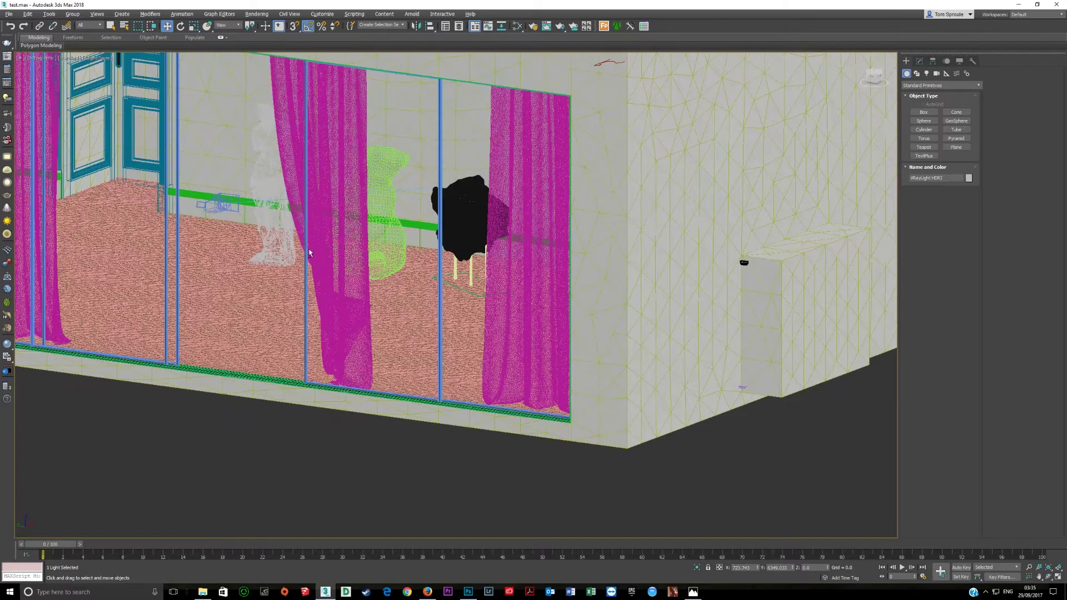
{"action": "scroll", "coordinate": [442, 138], "scroll_direction": "down", "scroll_amount": 5}
{"action": "middle_click_drag", "start_coordinate": [442, 138], "coordinate": [281, 256], "text": "alt"}
{"action": "left_click", "coordinate": [275, 310]}
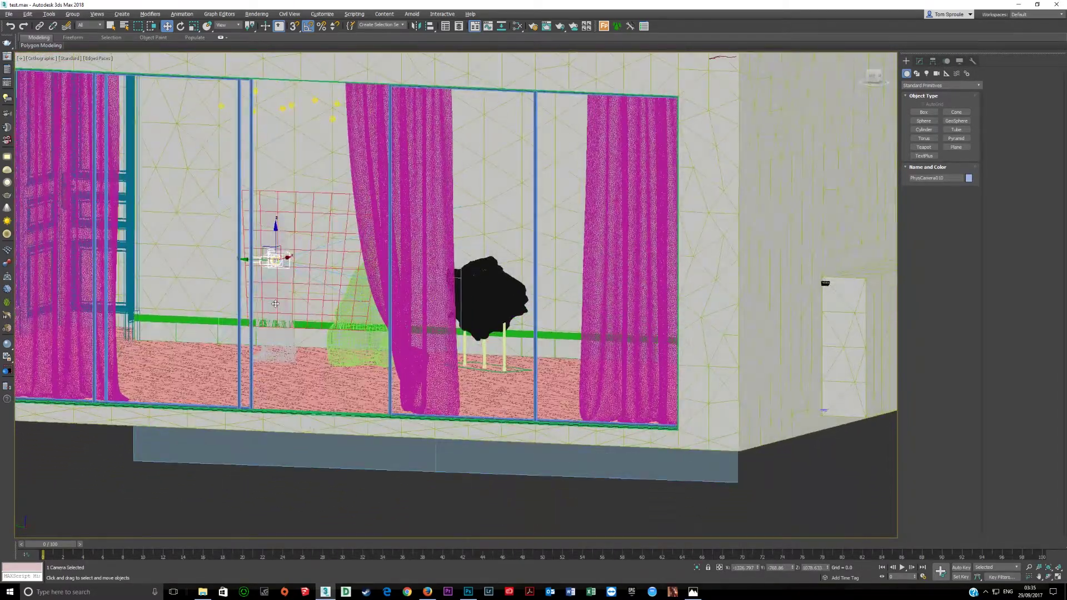
{"action": "left_click", "coordinate": [281, 109]}
{"action": "mouse_move", "coordinate": [286, 120]}
{"action": "middle_mouse_down", "text": "alt"}
{"action": "mouse_move", "coordinate": [285, 182]}
{"action": "mouse_move", "coordinate": [333, 211]}
{"action": "mouse_move", "coordinate": [311, 233]}
{"action": "middle_mouse_up", "text": "alt"}
{"action": "scroll", "coordinate": [334, 211], "scroll_direction": "down", "scroll_amount": 6}
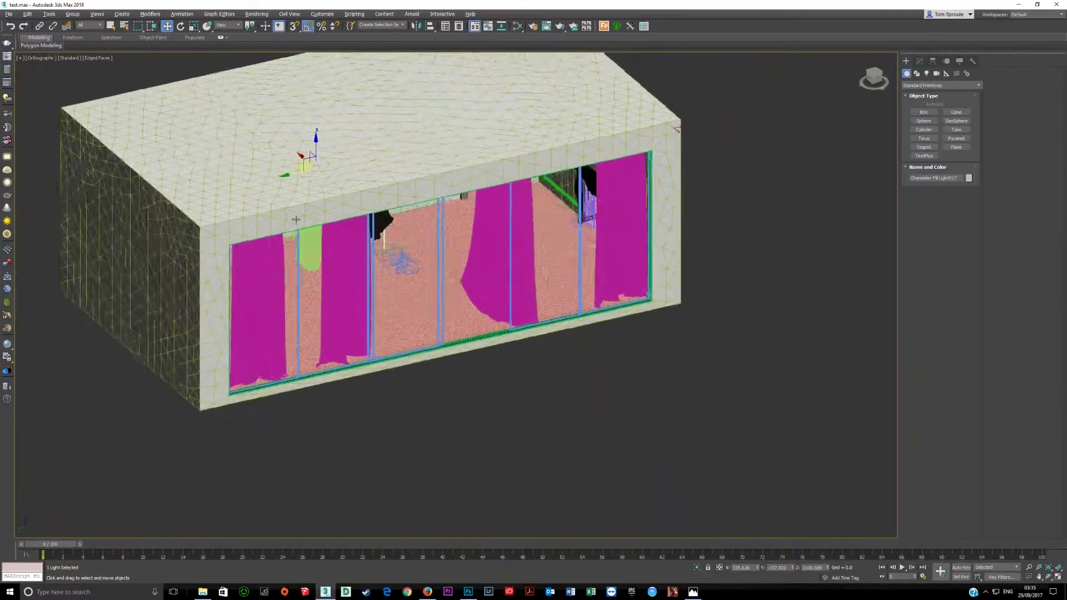
{"action": "key", "text": "F4"}
{"action": "scroll", "coordinate": [286, 329], "scroll_direction": "up", "scroll_amount": 10}
{"action": "scroll", "coordinate": [287, 333], "scroll_direction": "up", "scroll_amount": 5}
{"action": "scroll", "coordinate": [286, 344], "scroll_direction": "down", "scroll_amount": 8}
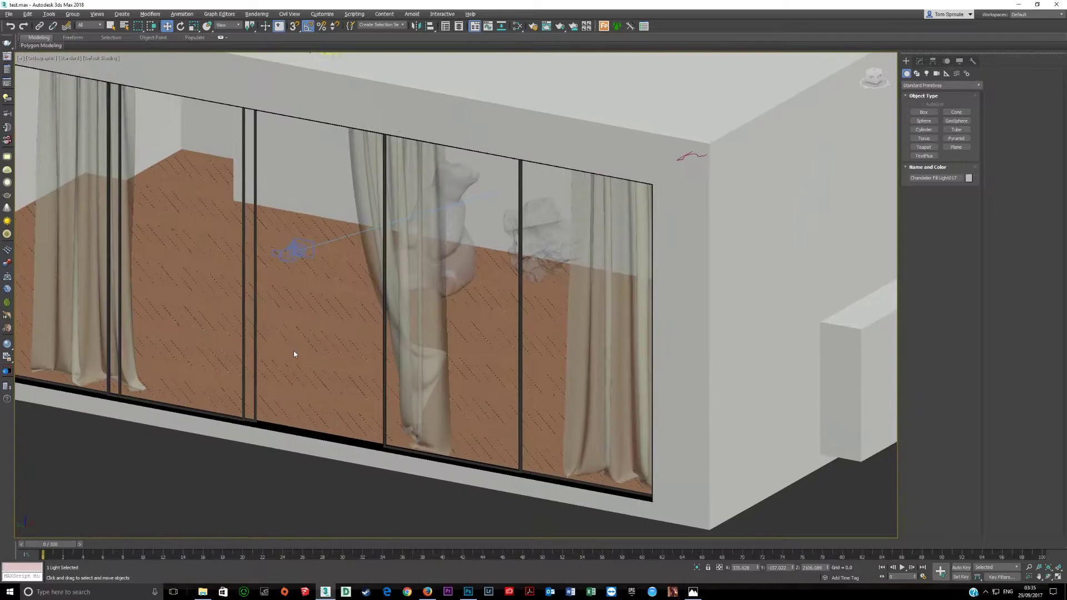
{"action": "middle_click_drag", "start_coordinate": [293, 354], "coordinate": [380, 328], "text": "alt"}
{"action": "scroll", "coordinate": [324, 331], "scroll_direction": "down", "scroll_amount": 6}
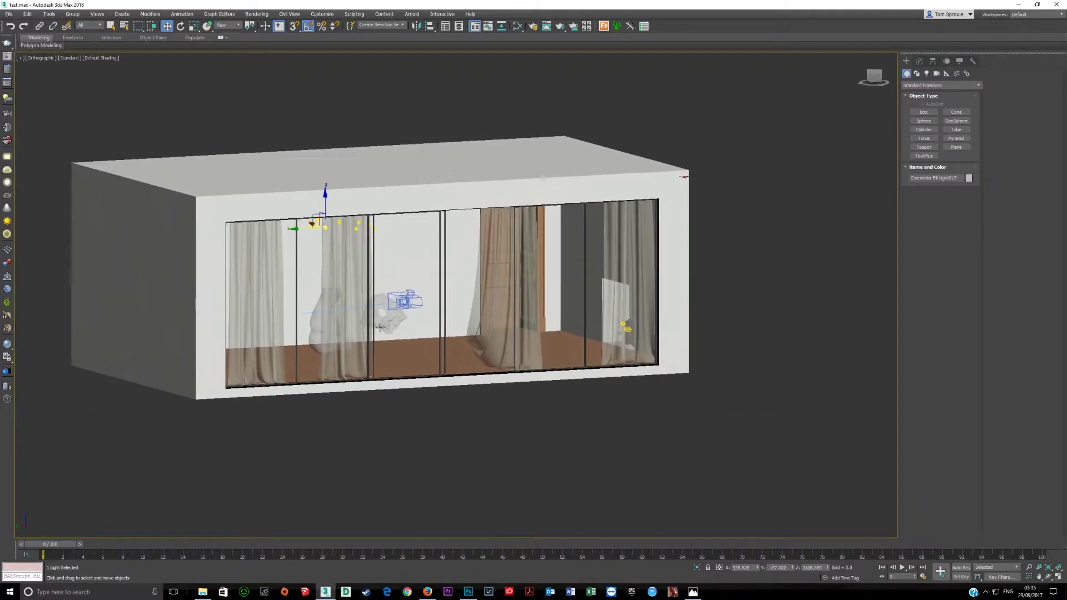
{"action": "key", "text": "F4"}
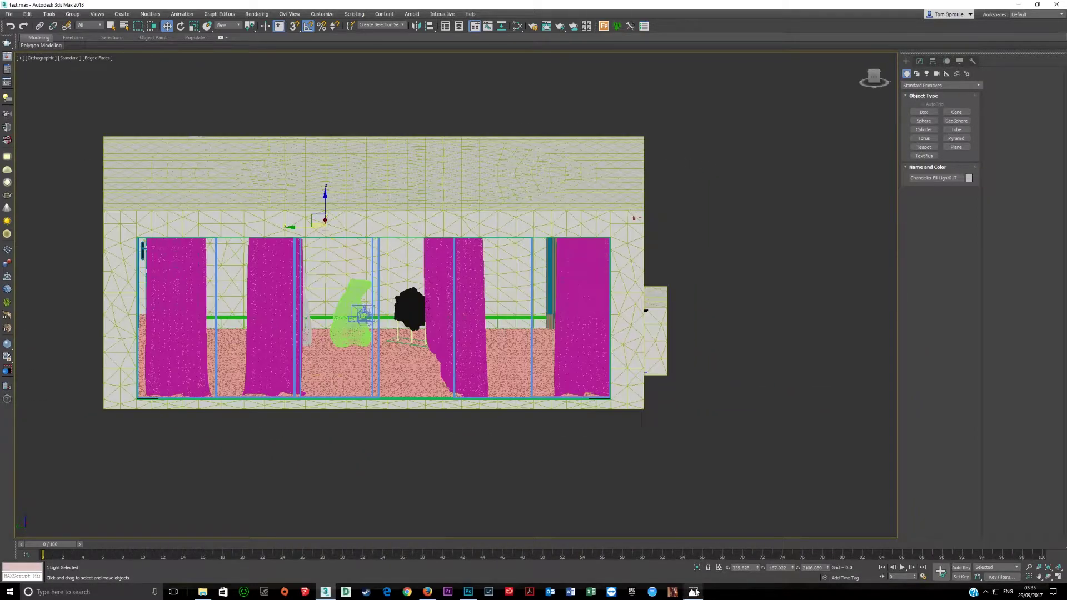
{"action": "left_click", "coordinate": [693, 592]}
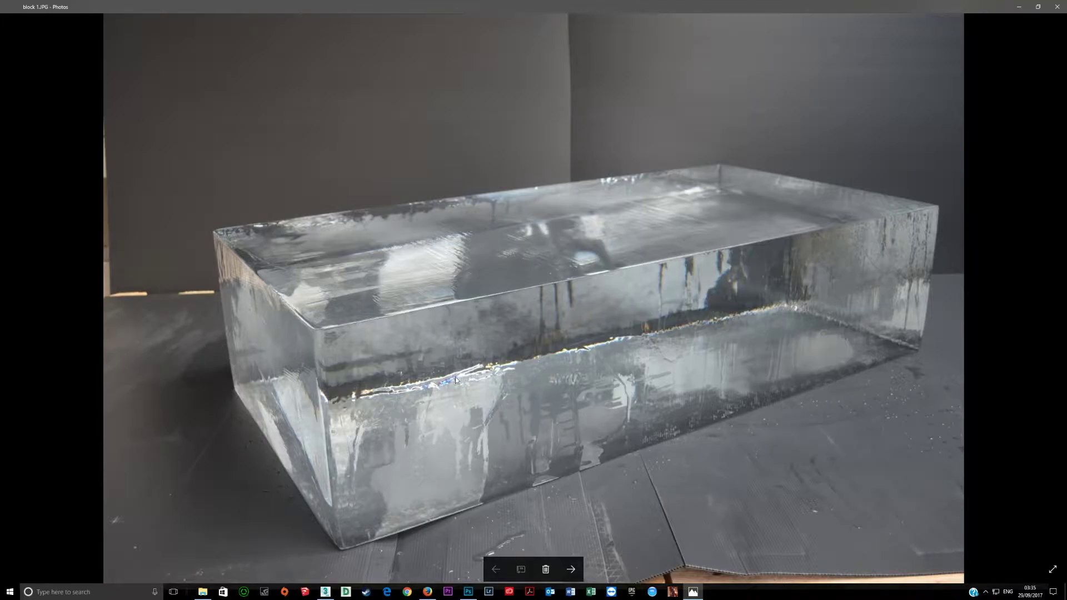
- Step forward through the ice reference photos to the last one, the wolf sculpture
{"action": "left_click", "coordinate": [571, 569]}
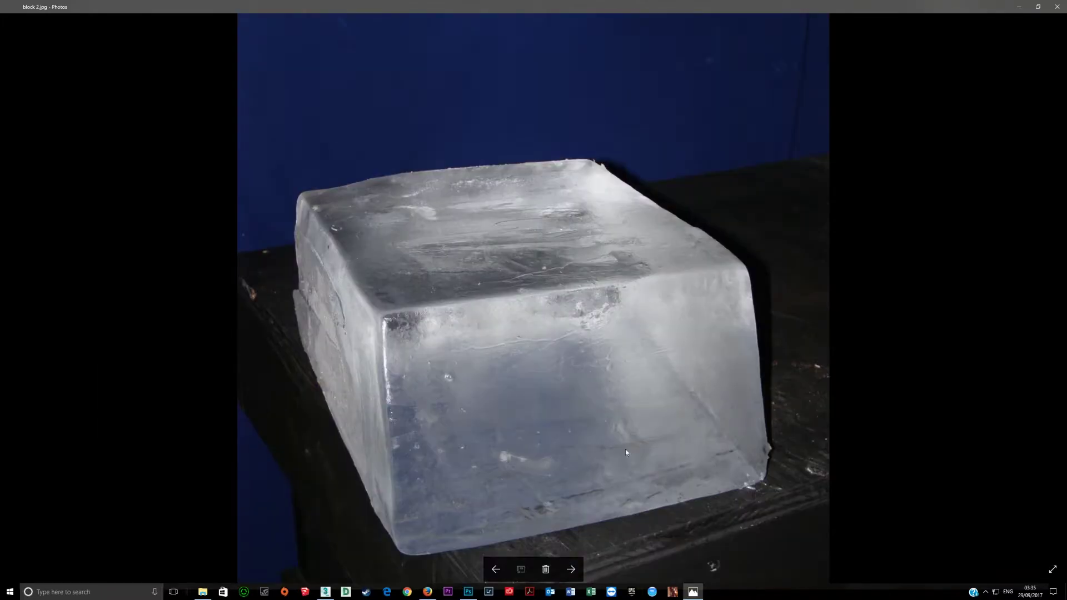
{"action": "left_click", "coordinate": [571, 569]}
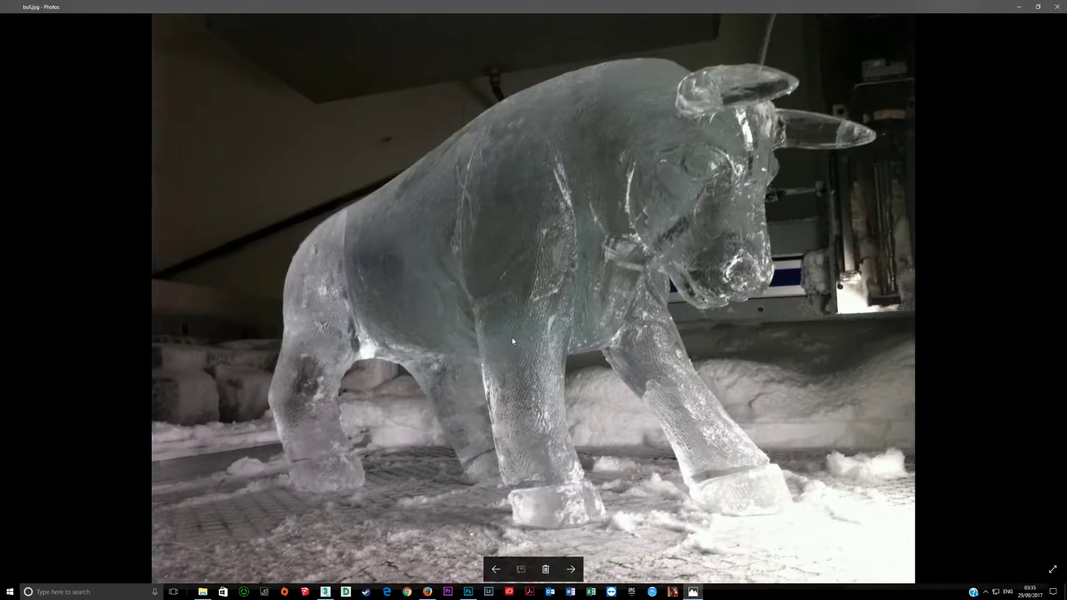
{"action": "left_click", "coordinate": [571, 569]}
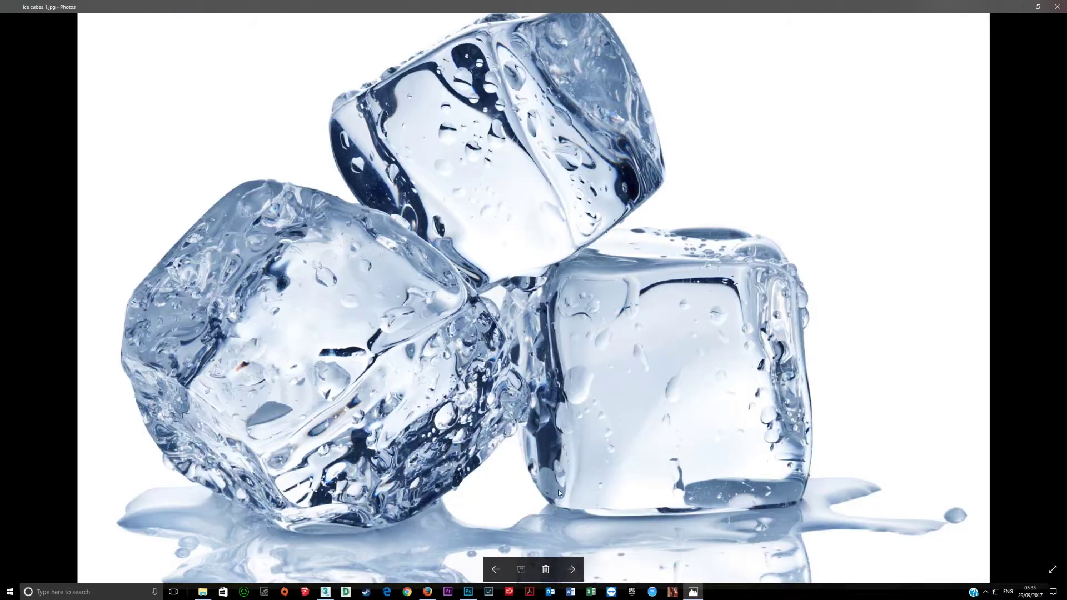
{"action": "left_click", "coordinate": [570, 570]}
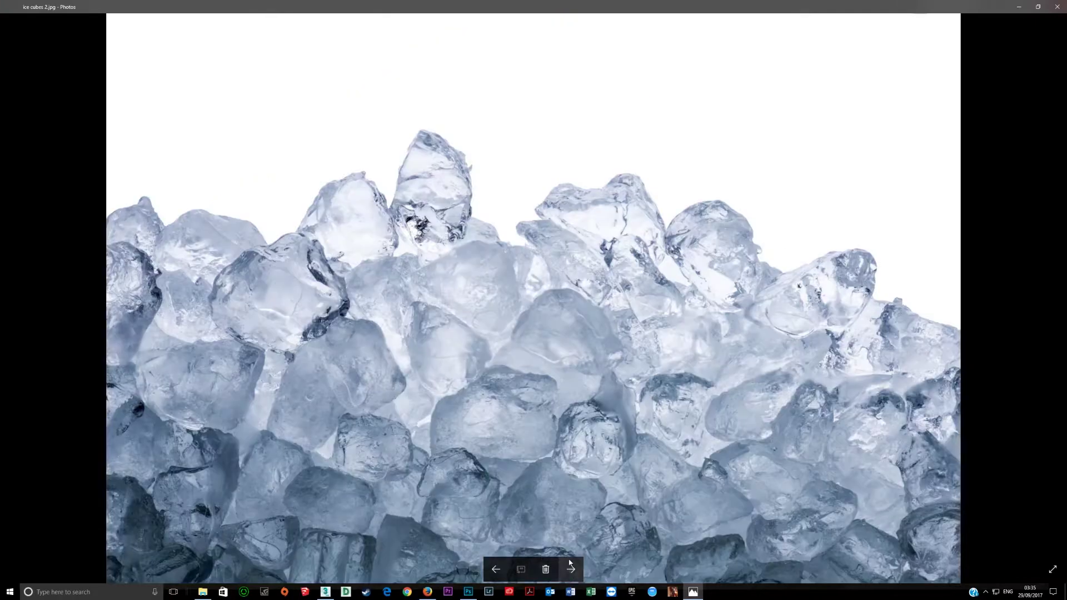
{"action": "left_click", "coordinate": [572, 569]}
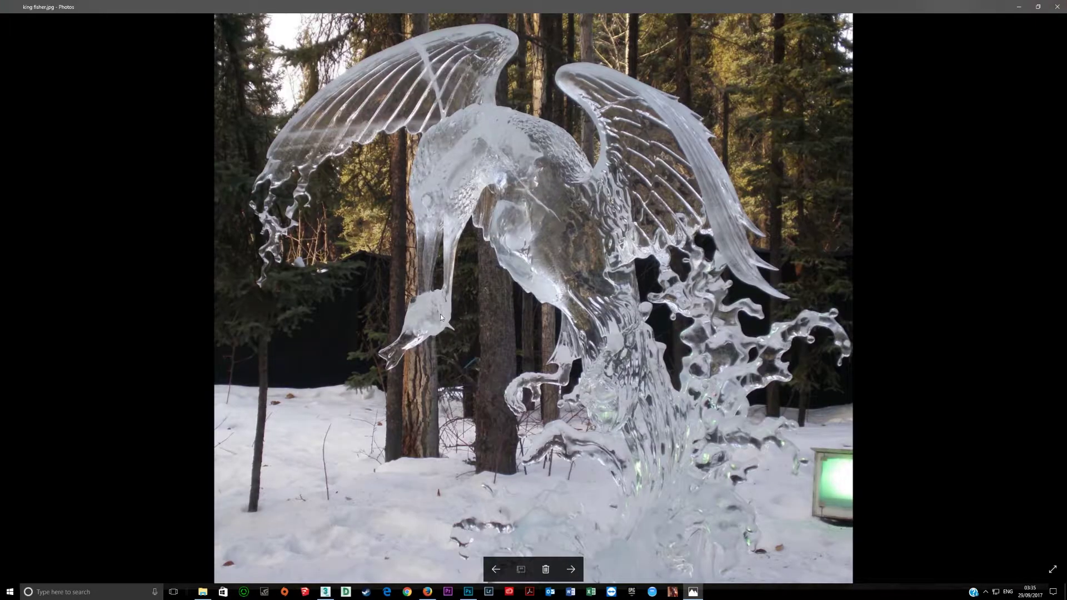
{"action": "left_click", "coordinate": [571, 569]}
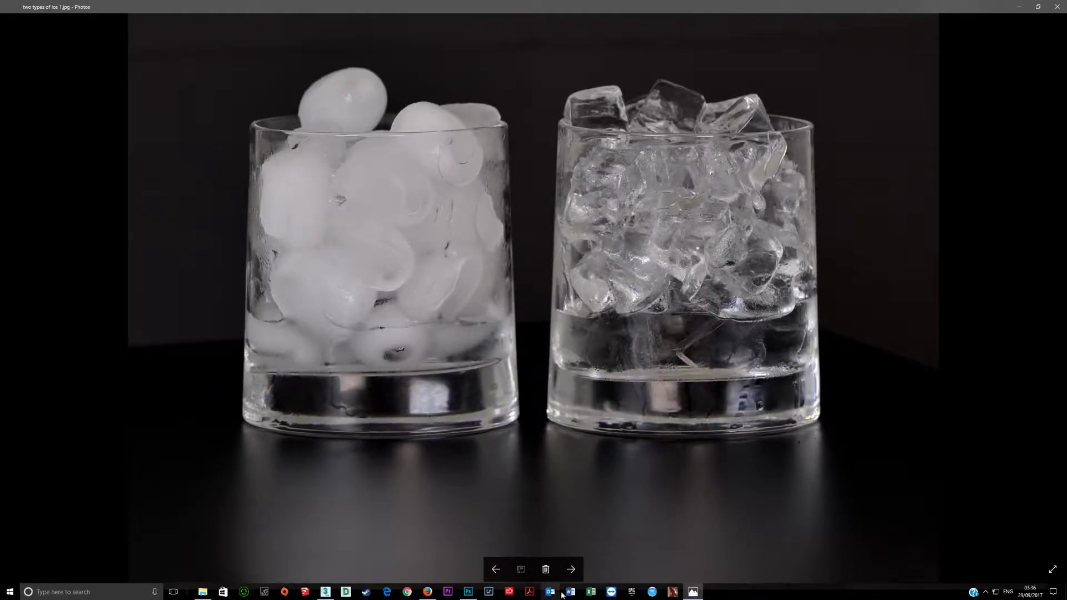
{"action": "left_click", "coordinate": [570, 569]}
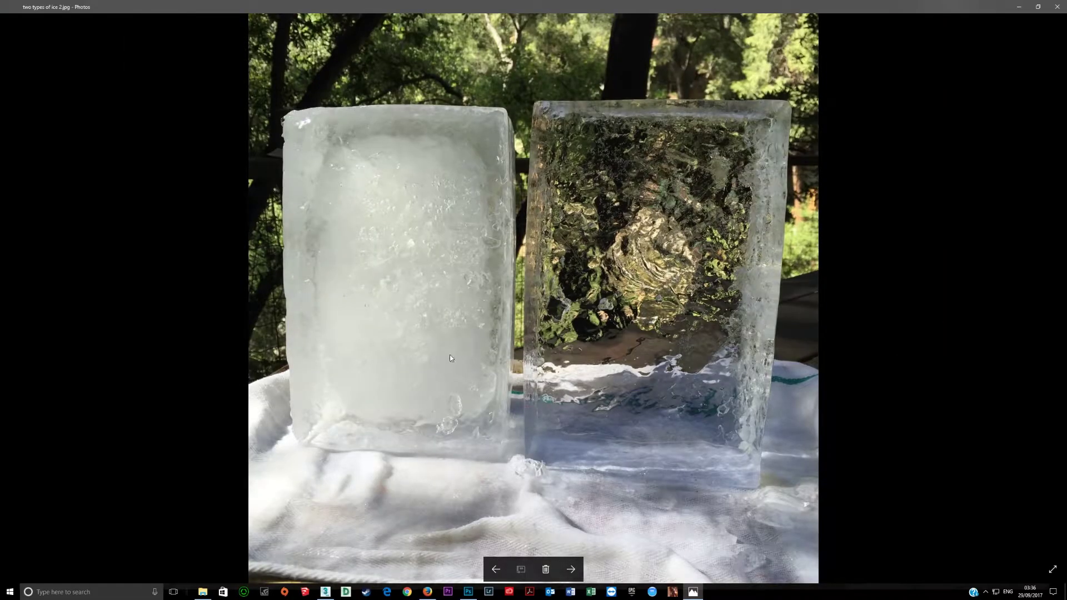
{"action": "left_click", "coordinate": [571, 569]}
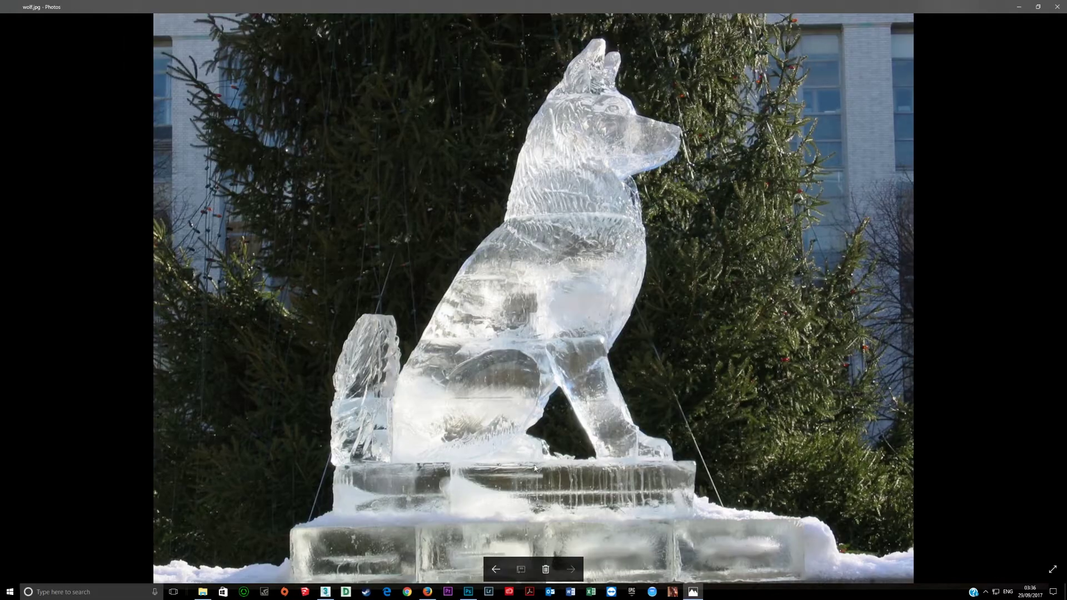
- Step back through the photos to the first ice block image, block 1.JPG
{"action": "left_click", "coordinate": [495, 569]}
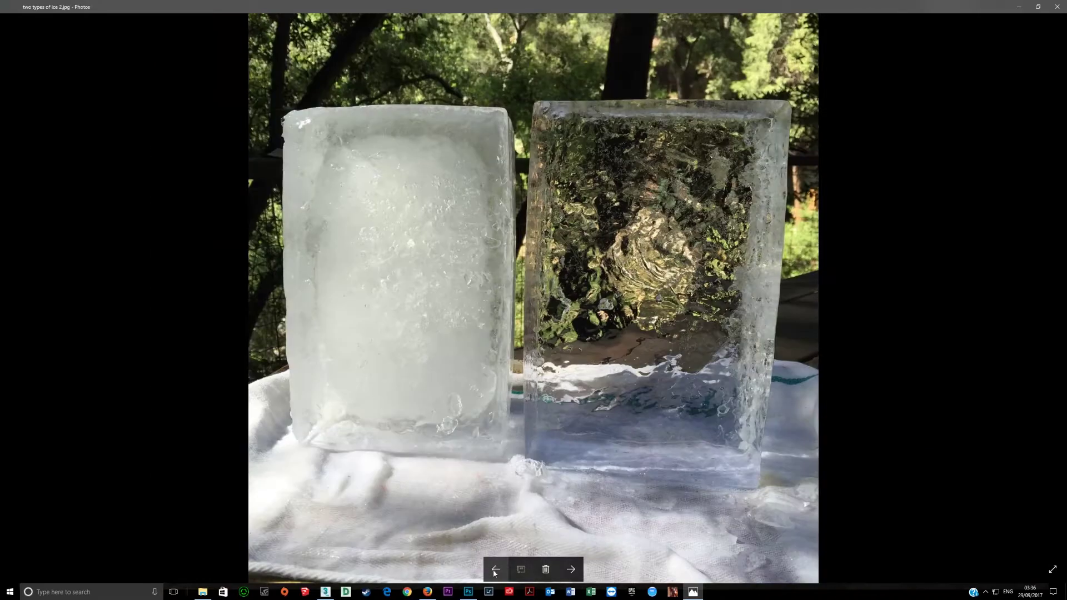
{"action": "left_click", "coordinate": [495, 569]}
{"action": "left_click", "coordinate": [495, 569]}
{"action": "left_click", "coordinate": [495, 569]}
{"action": "left_click", "coordinate": [495, 569]}
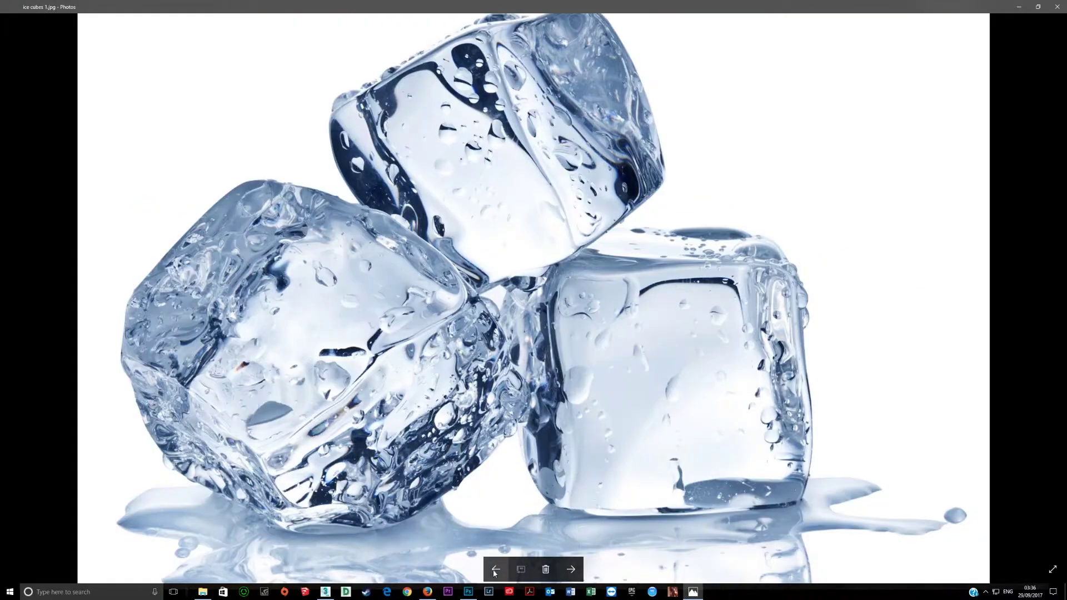
{"action": "left_click", "coordinate": [496, 569]}
{"action": "left_click", "coordinate": [495, 569]}
{"action": "left_click", "coordinate": [495, 569]}
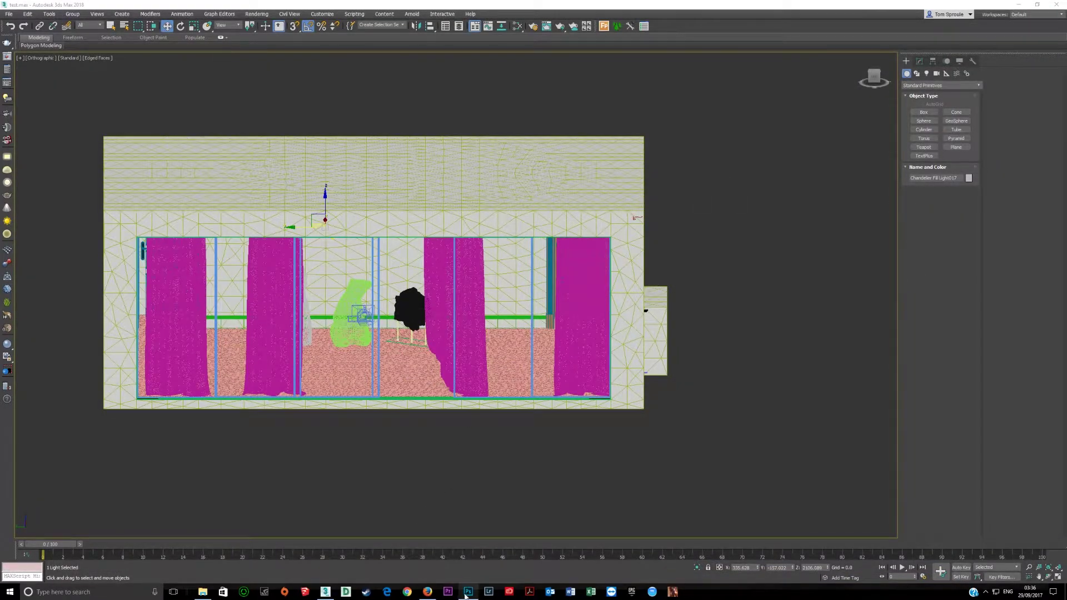
- In the Slate Material Editor, open the Ice material's bitmap and view its image in Crop mode
{"action": "left_click", "coordinate": [475, 4]}
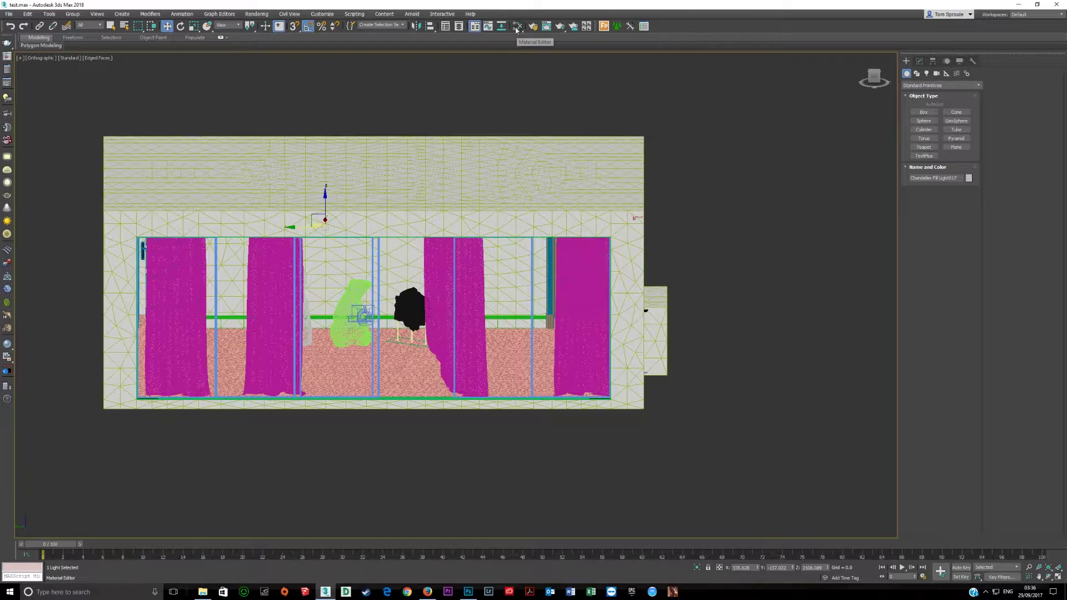
{"action": "left_click", "coordinate": [533, 26]}
{"action": "scroll", "coordinate": [412, 296], "scroll_direction": "up", "scroll_amount": 4}
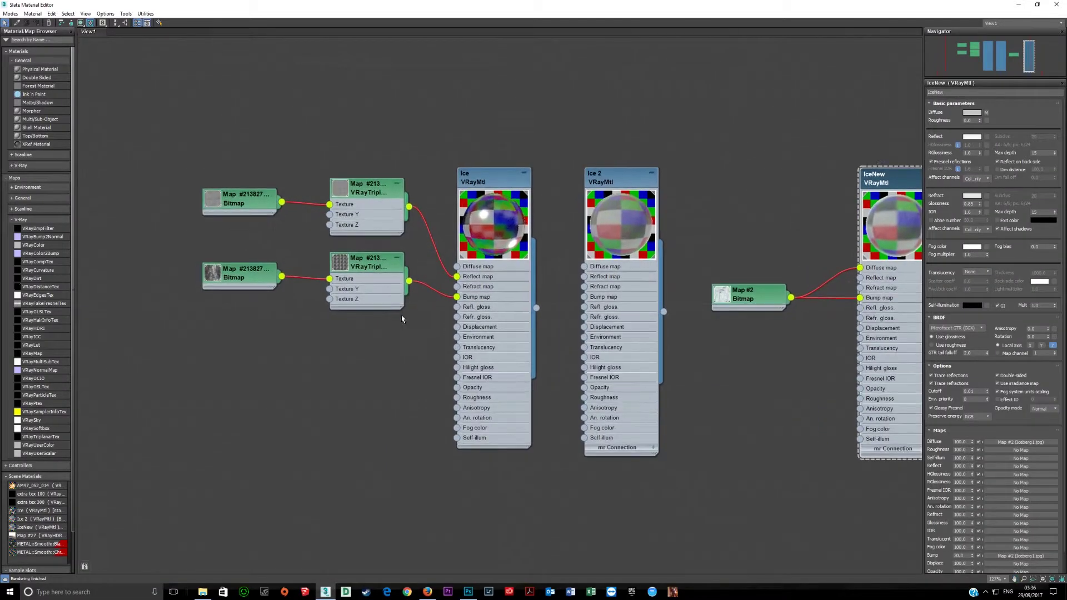
{"action": "double_click", "coordinate": [471, 300]}
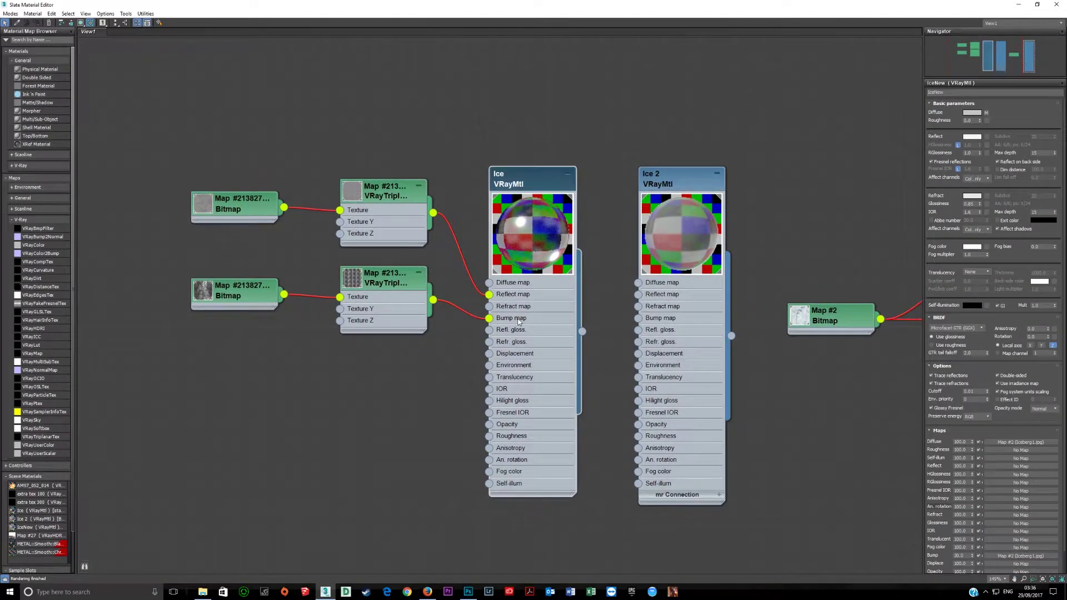
{"action": "double_click", "coordinate": [227, 216]}
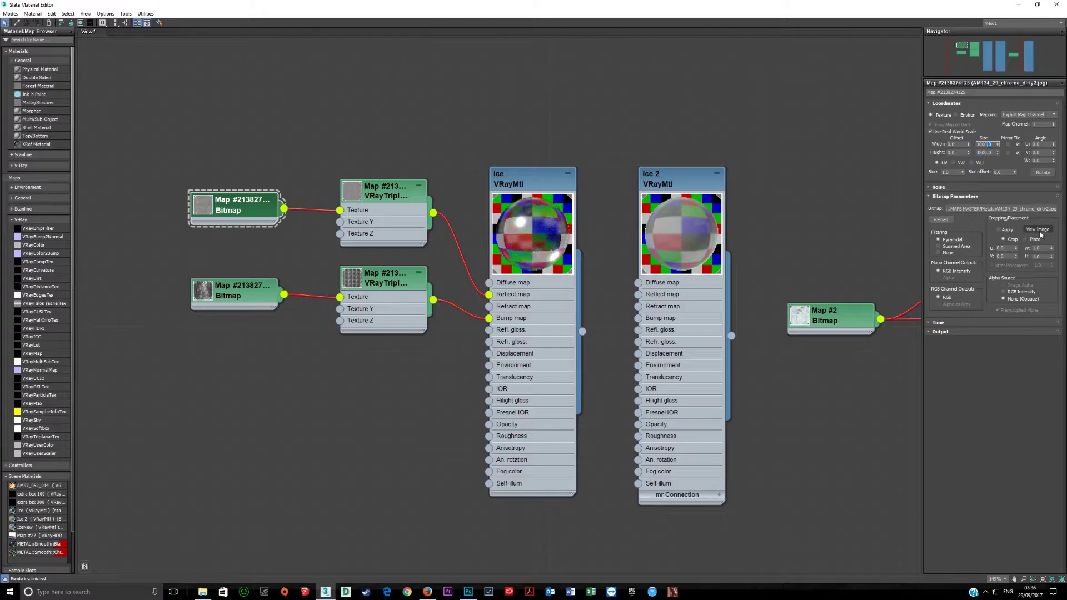
{"action": "left_click", "coordinate": [1039, 231]}
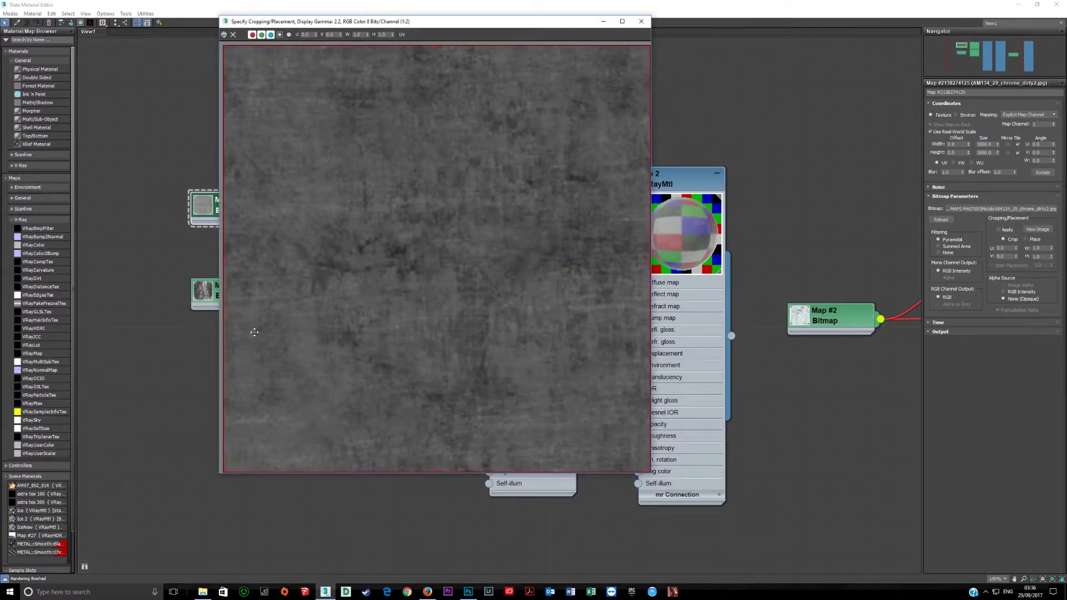
{"action": "left_click", "coordinate": [1003, 238]}
- Search Google Images for 'seamless metal texture', filtered to images larger than 2 MP
{"action": "left_click", "coordinate": [428, 591]}
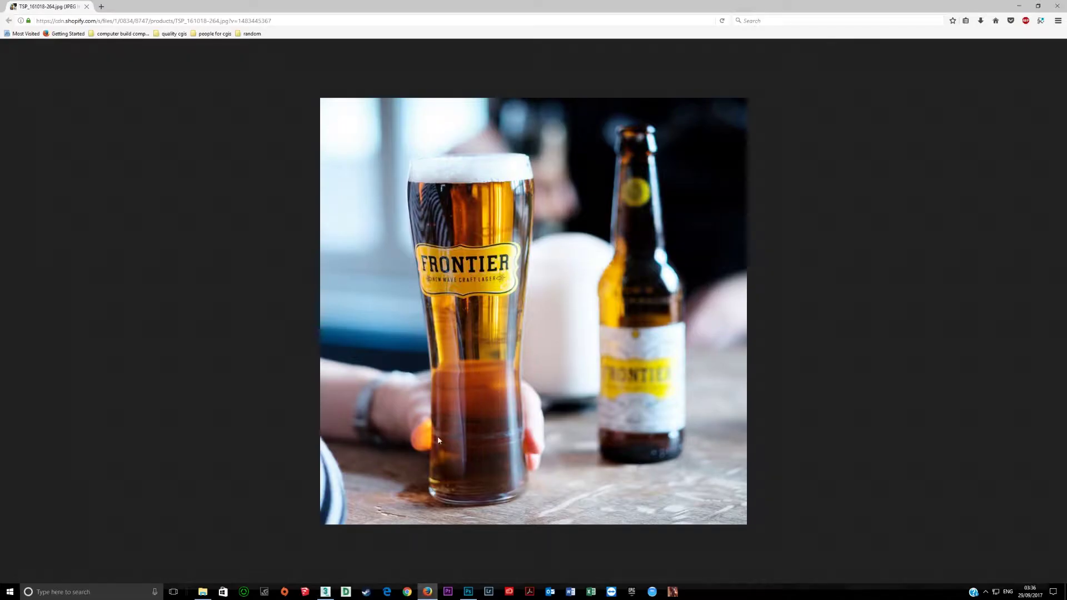
{"action": "left_click", "coordinate": [101, 6]}
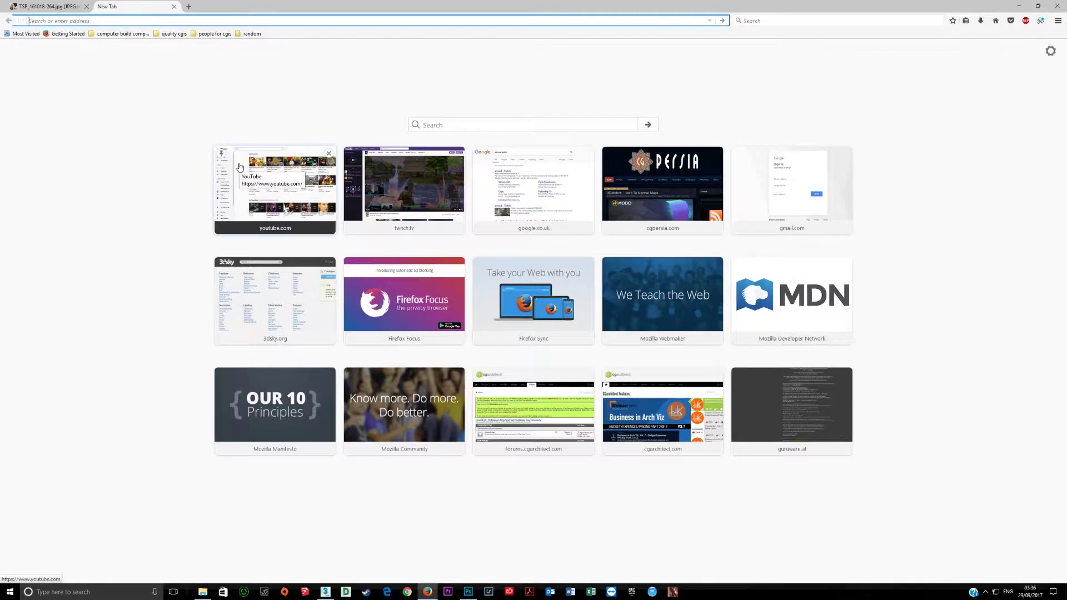
{"action": "type", "text": "seamless me"}
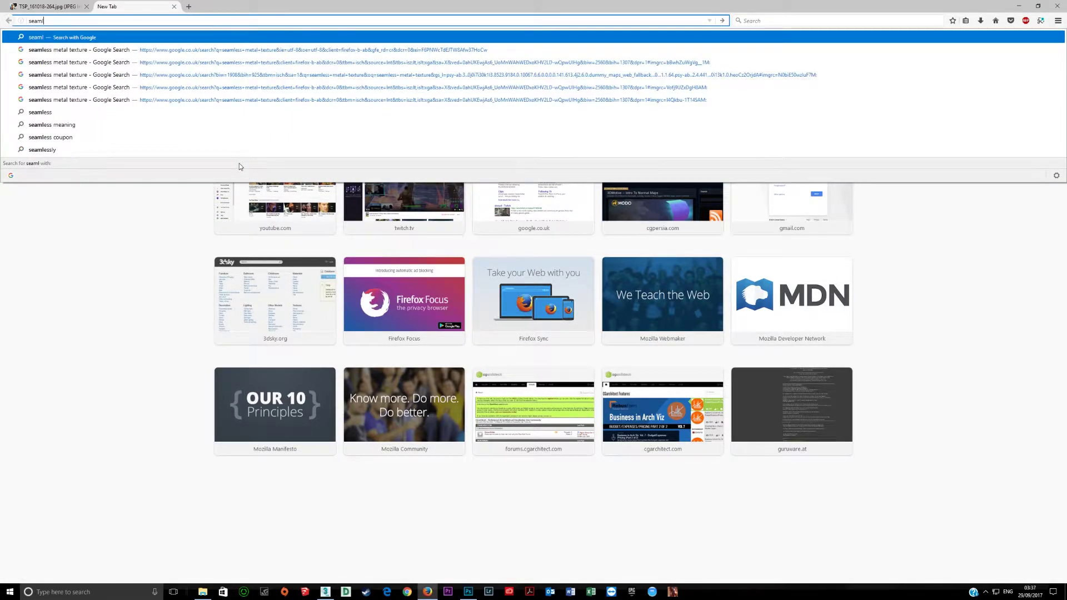
{"action": "type", "text": "tal text"}
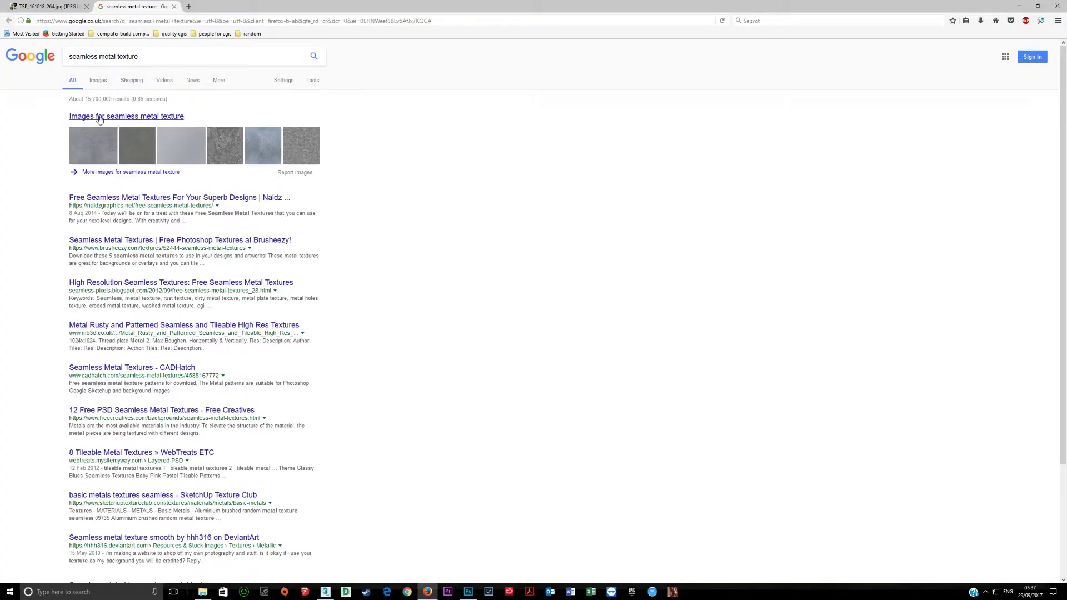
{"action": "left_click", "coordinate": [100, 116]}
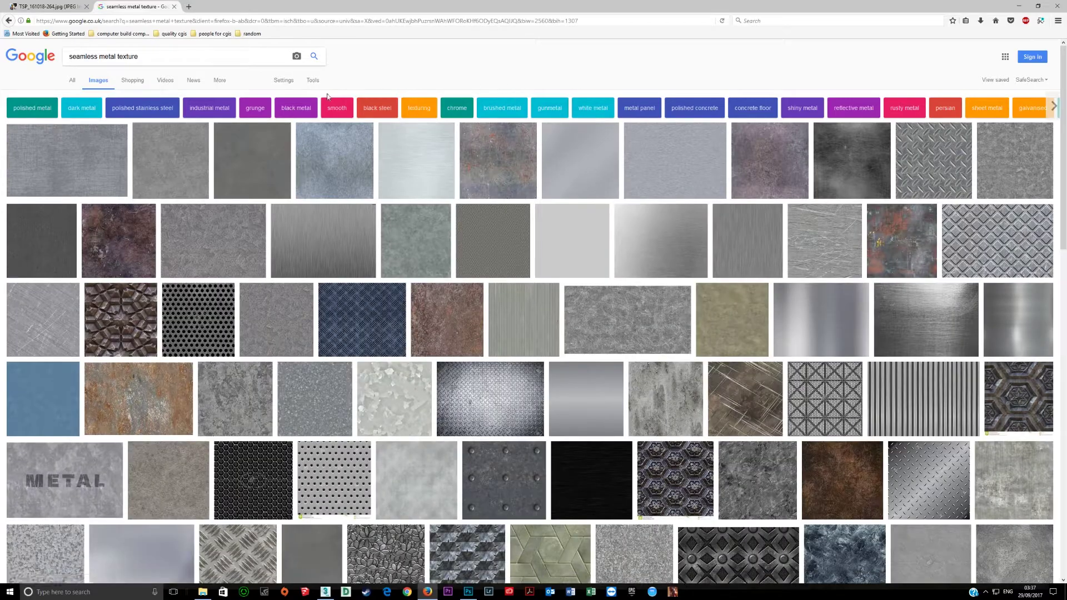
{"action": "left_click", "coordinate": [312, 81]}
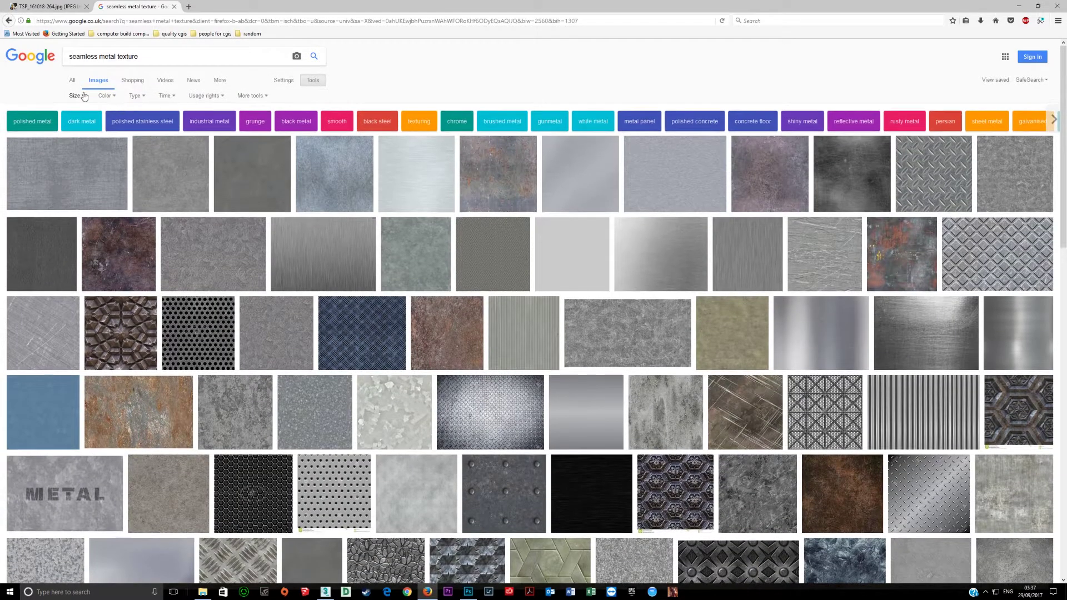
{"action": "left_click", "coordinate": [75, 94]}
{"action": "mouse_move", "coordinate": [87, 157]}
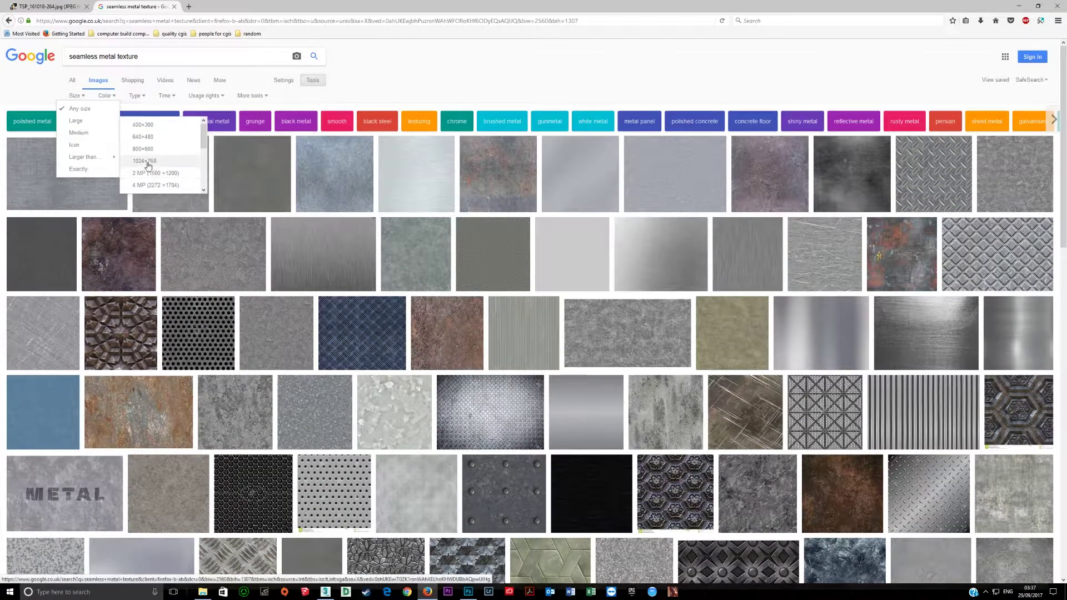
{"action": "left_click", "coordinate": [154, 172]}
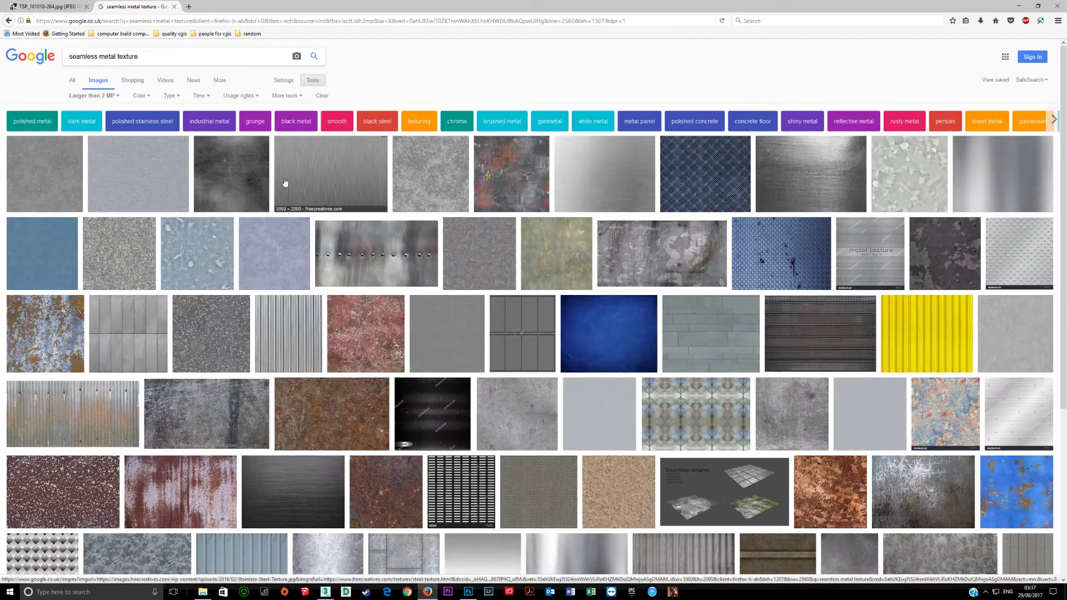
- Preview the dark scratched, light grey and Seamless Metal Wall textures, then return to the Frontier beer photo
{"action": "left_click", "coordinate": [226, 172]}
{"action": "left_click", "coordinate": [29, 154]}
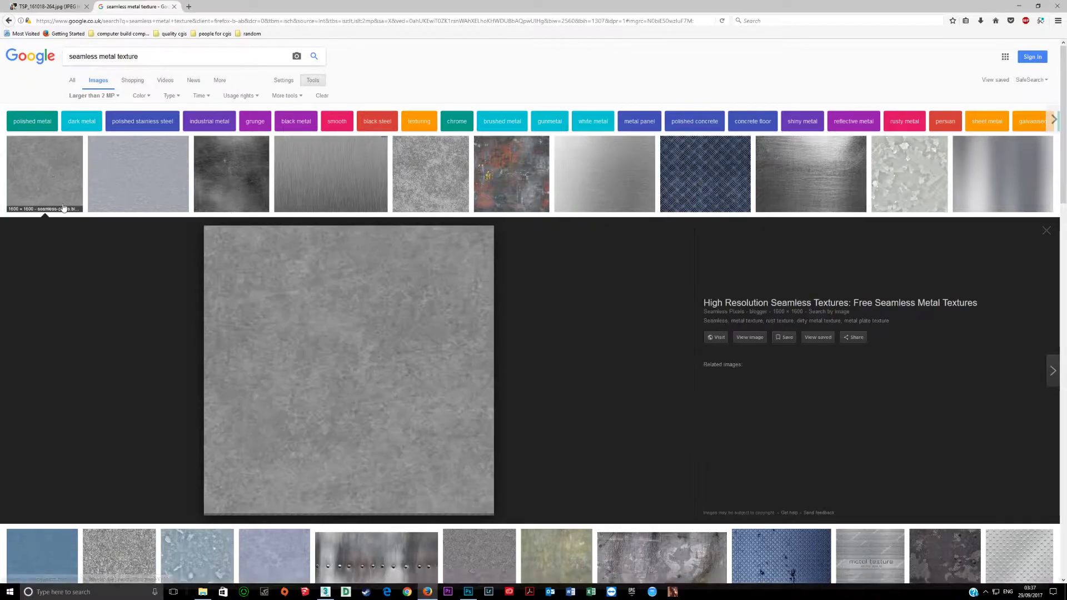
{"action": "left_click", "coordinate": [449, 180]}
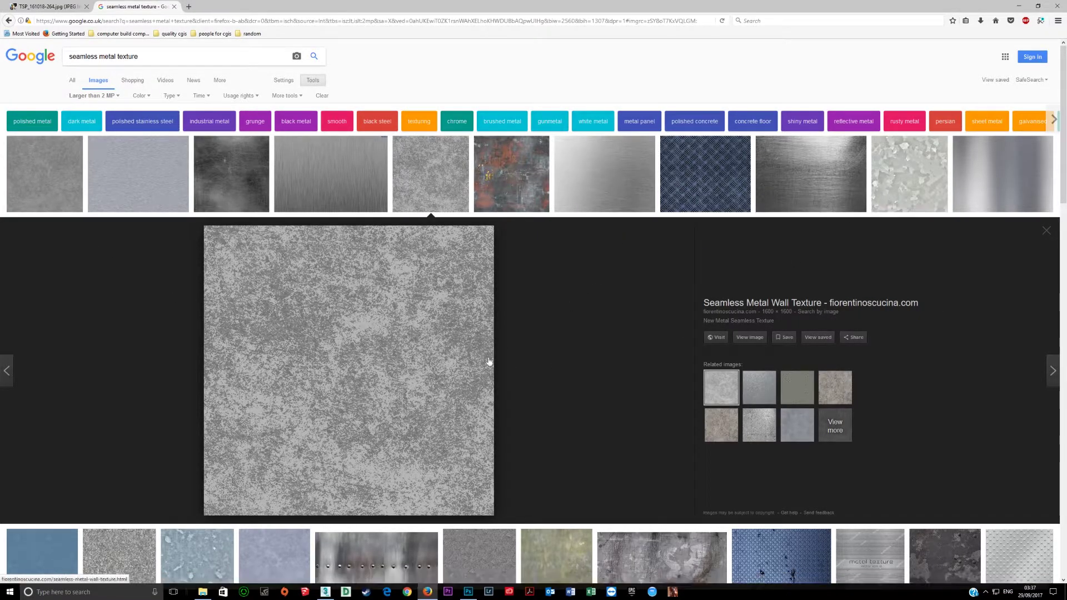
{"action": "scroll", "coordinate": [490, 367], "scroll_direction": "down", "scroll_amount": 3}
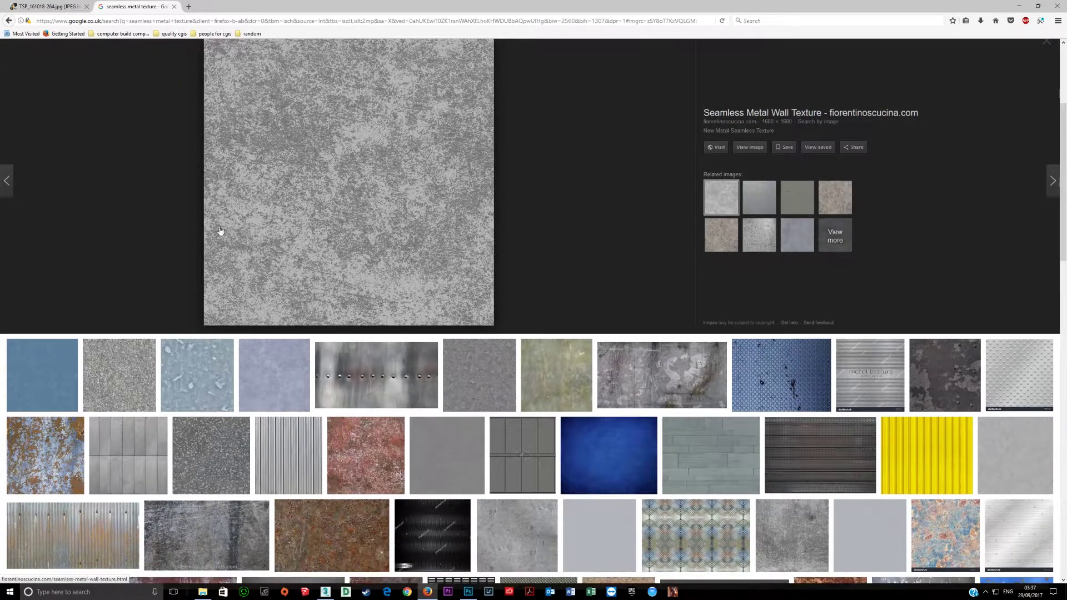
{"action": "scroll", "coordinate": [219, 231], "scroll_direction": "up", "scroll_amount": 3}
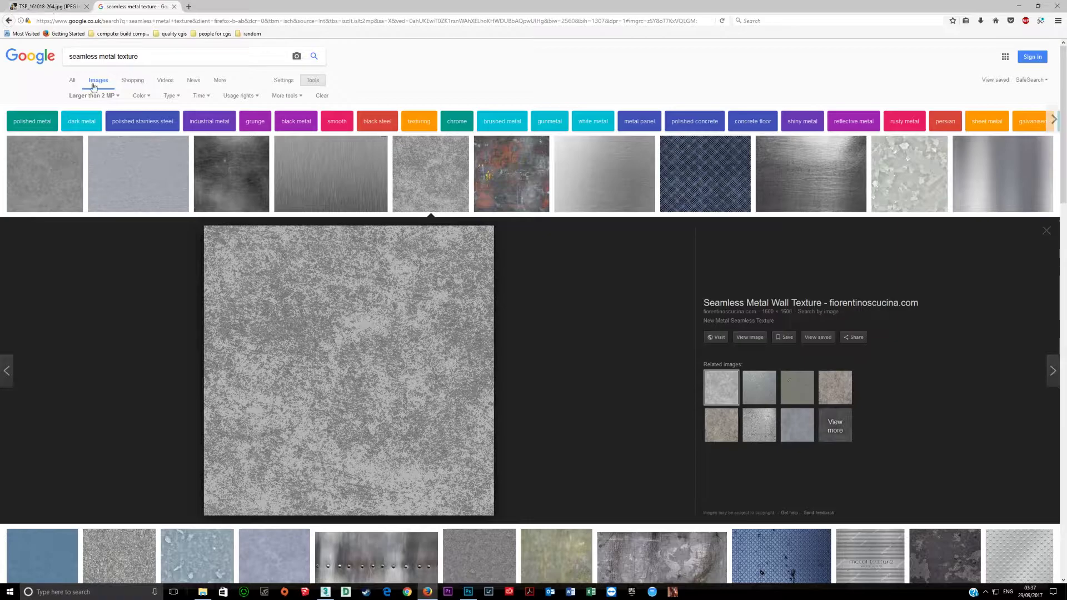
{"action": "left_click", "coordinate": [50, 9]}
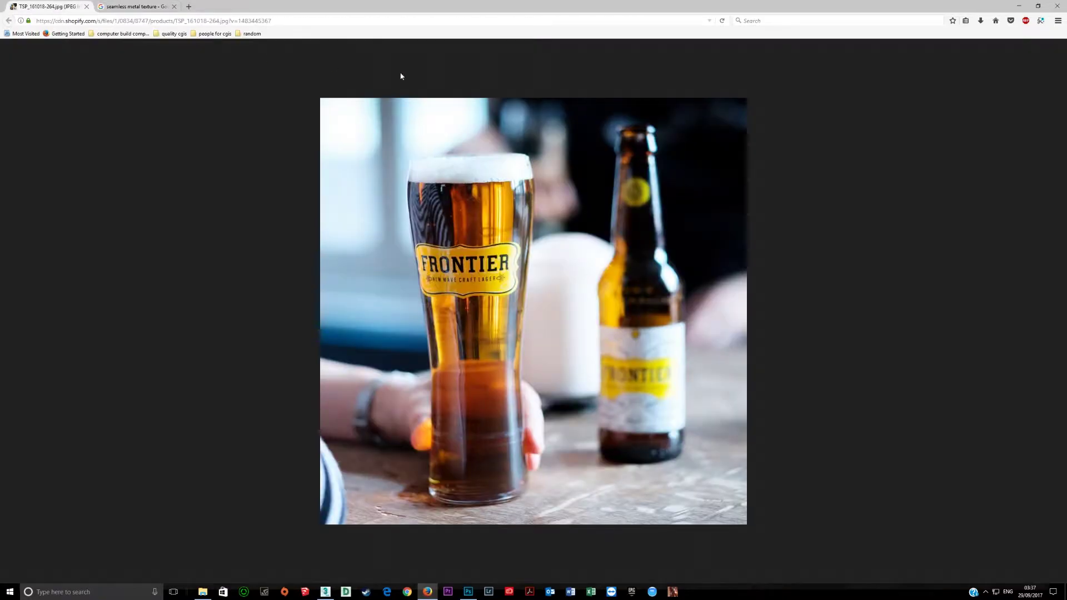
{"action": "left_click", "coordinate": [1019, 6]}
- Close the crop preview and inspect the gleneagle gold bump bitmap
{"action": "left_click", "coordinate": [641, 21]}
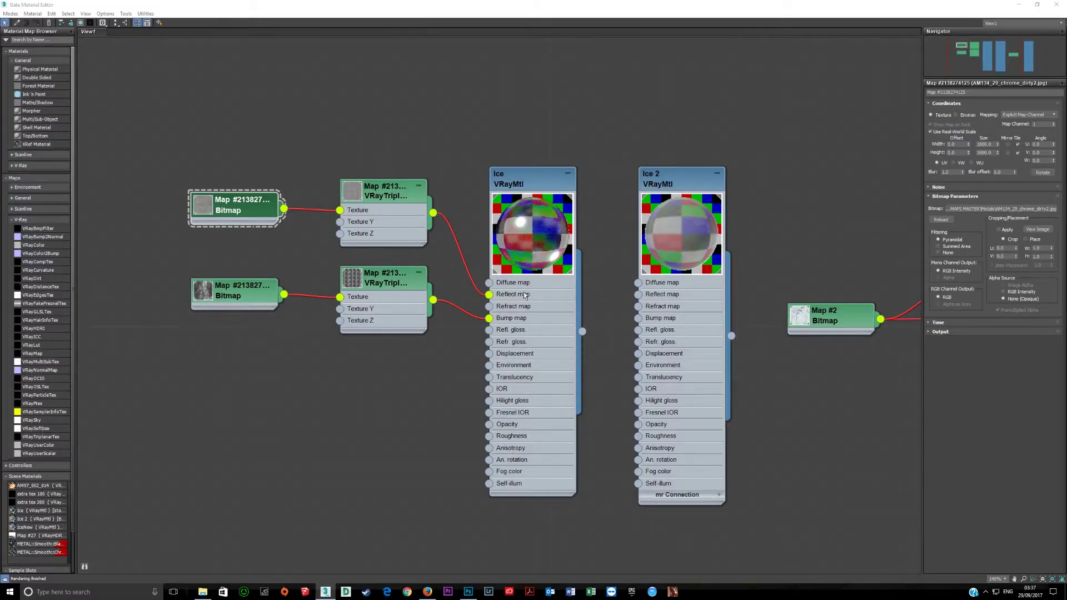
{"action": "left_click", "coordinate": [239, 294]}
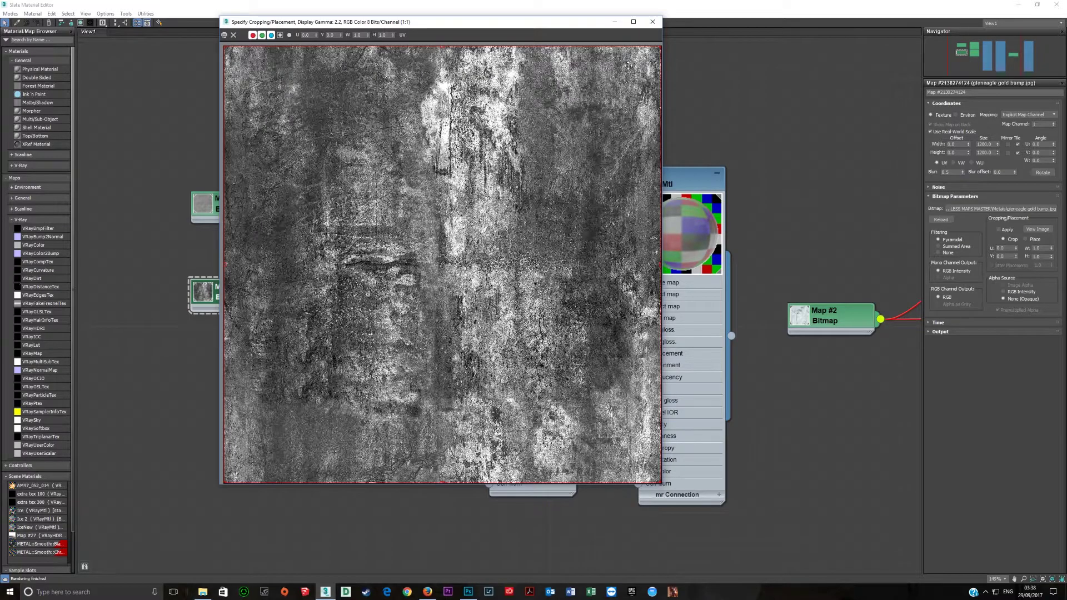
{"action": "left_click", "coordinate": [654, 23]}
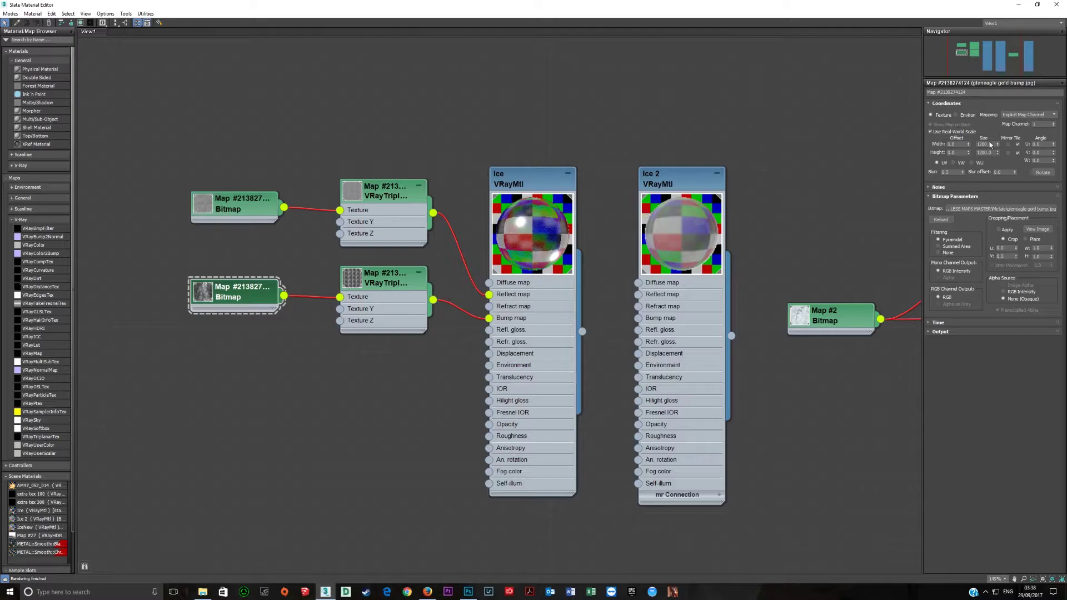
- Check the chrome dirty bitmap's 1800 × 1800 size, then reselect the bump bitmap
{"action": "left_click", "coordinate": [236, 214]}
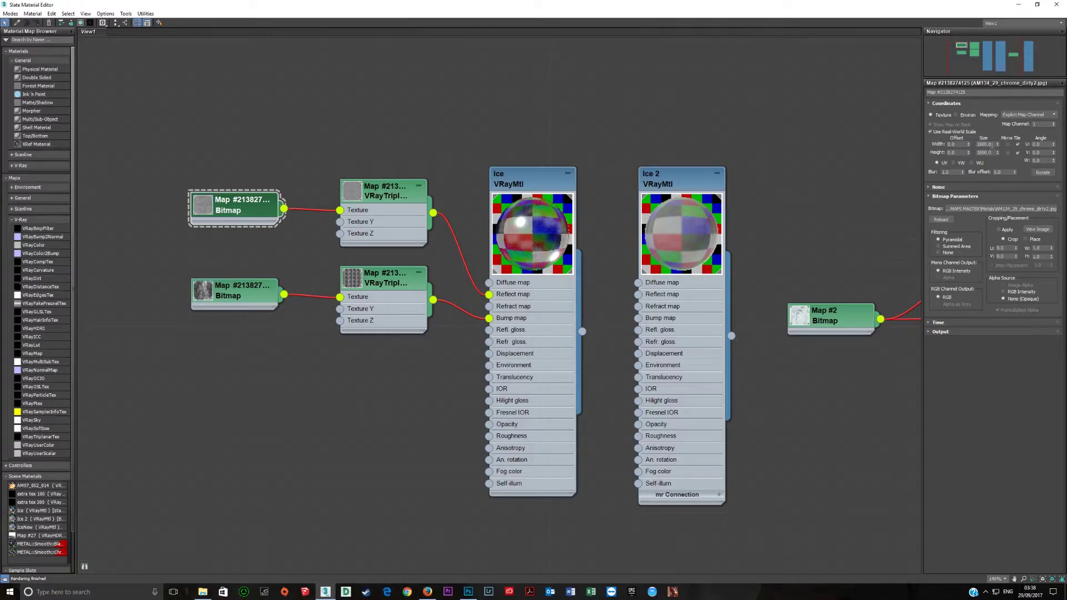
{"action": "double_click", "coordinate": [983, 144]}
{"action": "double_click", "coordinate": [992, 152]}
{"action": "left_click", "coordinate": [233, 297]}
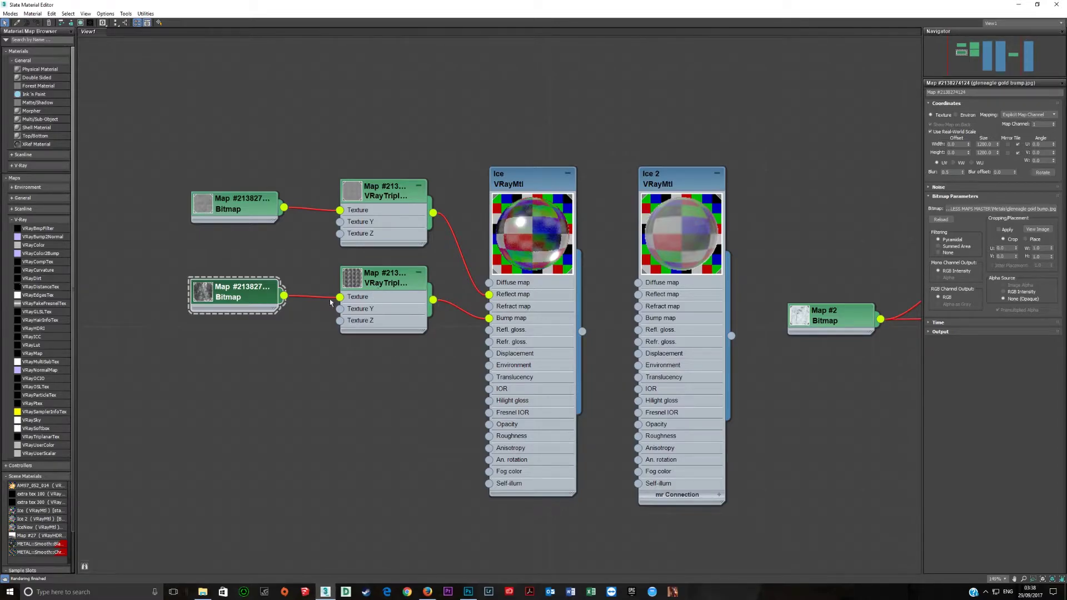
- Check the lower triplanar map's size and the bump bitmap's 1200 width
{"action": "left_click", "coordinate": [385, 311]}
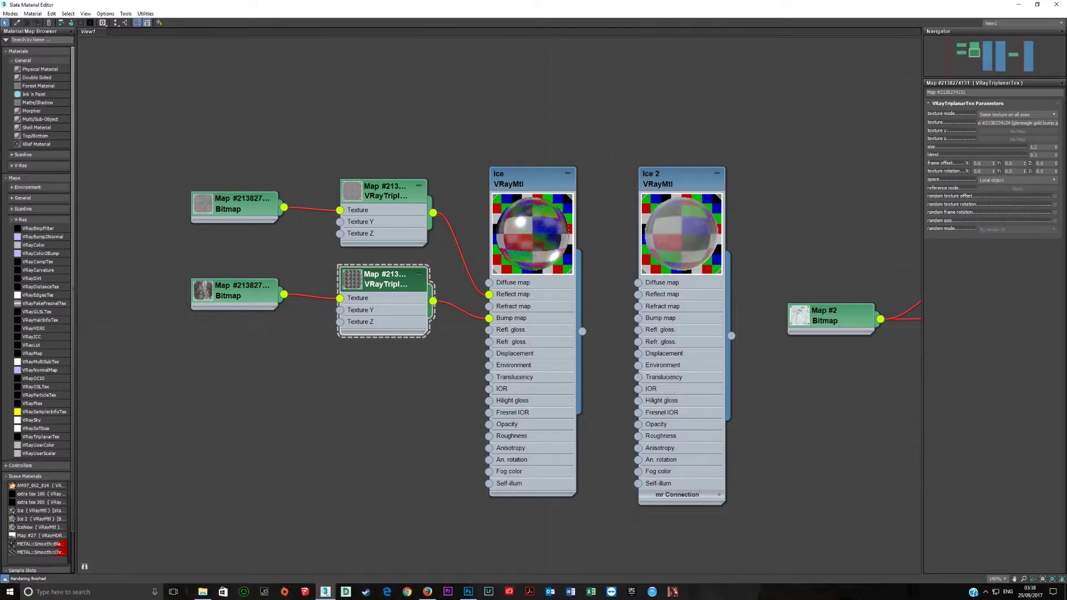
{"action": "left_click_drag", "start_coordinate": [1039, 147], "coordinate": [1023, 147]}
{"action": "left_click", "coordinate": [257, 297]}
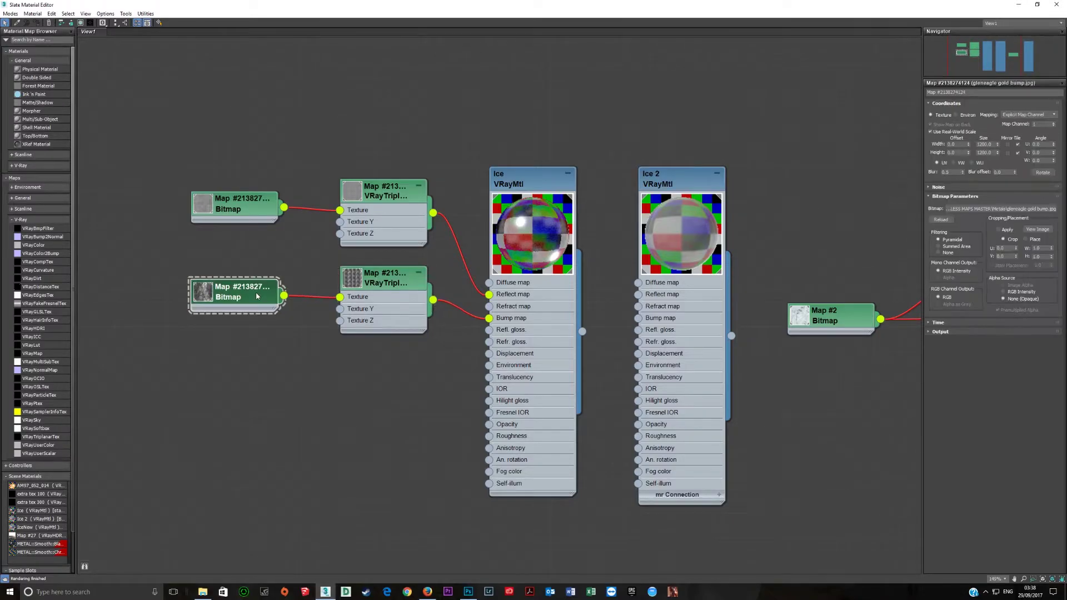
{"action": "left_click_drag", "start_coordinate": [991, 144], "coordinate": [976, 144]}
{"action": "key", "text": "Return"}
- Review both triplanar maps, then display the Ice VRayMtl's parameters
{"action": "left_click", "coordinate": [375, 318]}
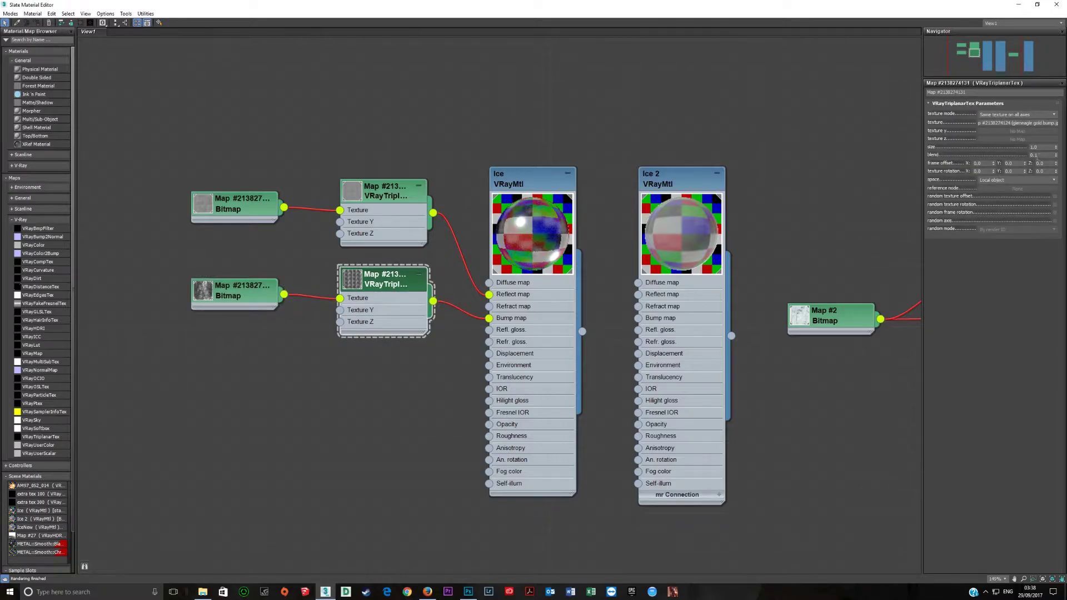
{"action": "left_click", "coordinate": [391, 235]}
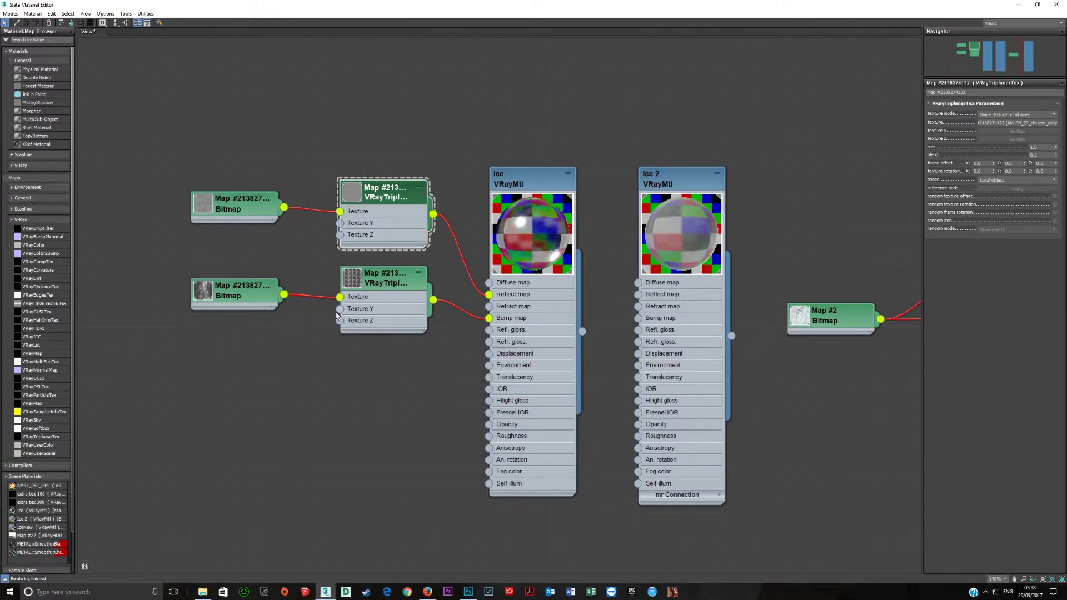
{"action": "left_click", "coordinate": [362, 308]}
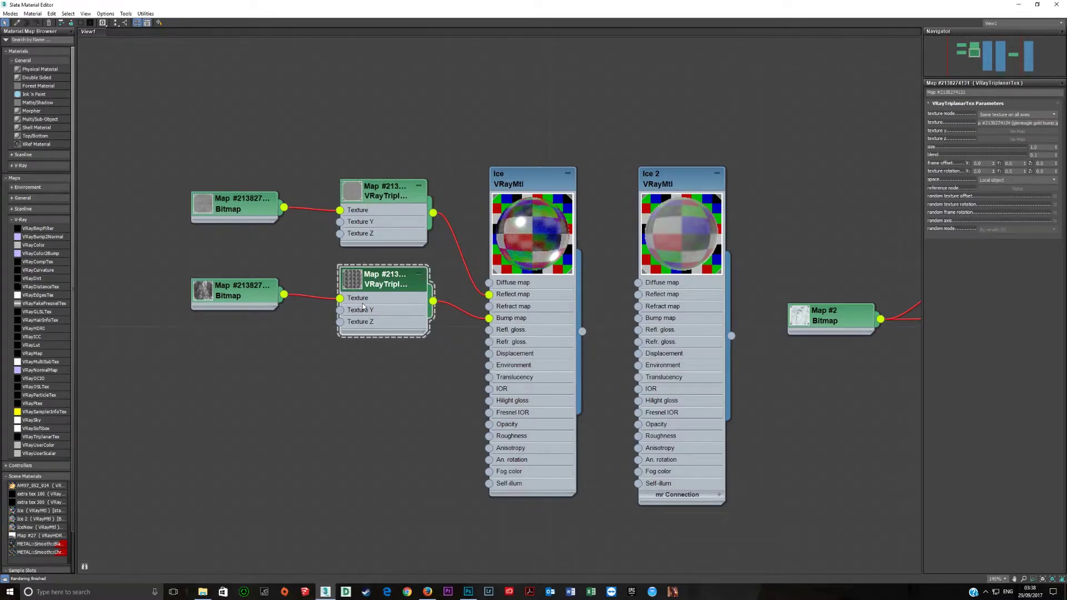
{"action": "left_click", "coordinate": [542, 318]}
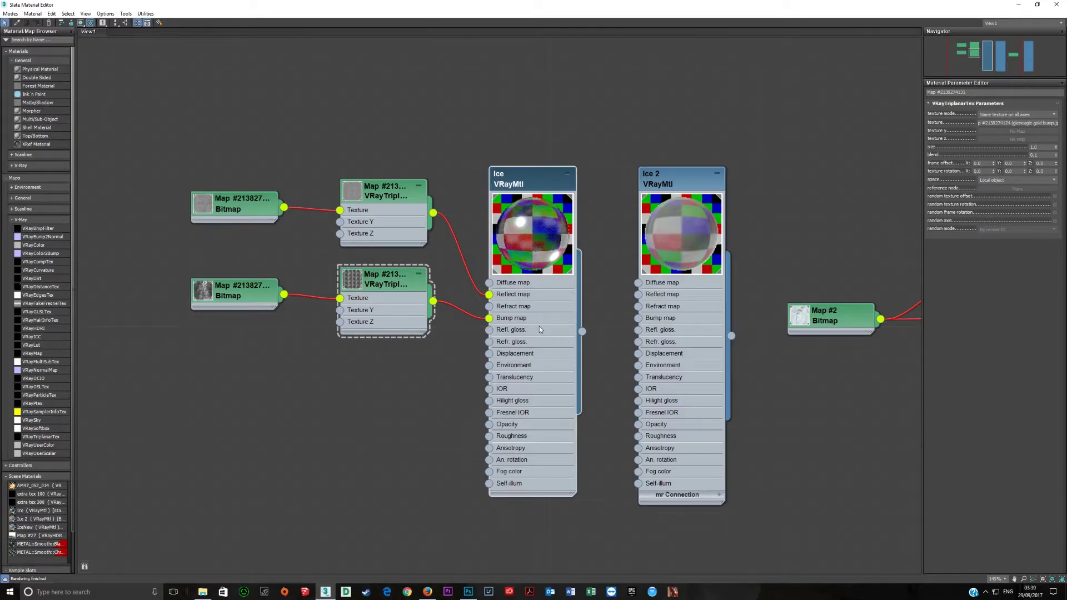
{"action": "left_click", "coordinate": [539, 328]}
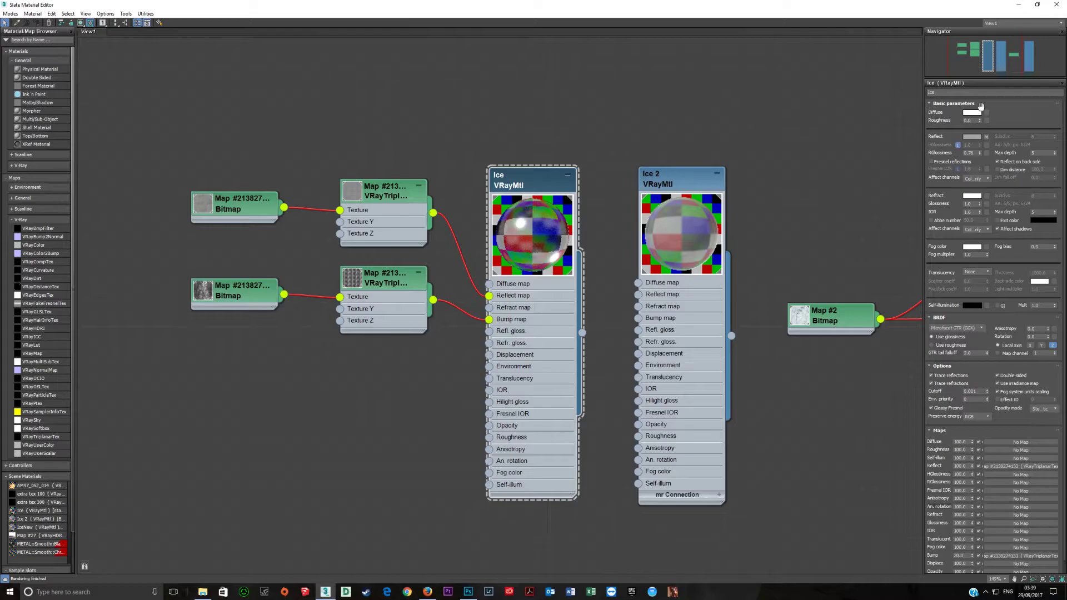
- Confirm Ice's white diffuse and 0.76 reflection glossiness unchanged, then switch to Firefox
{"action": "left_click", "coordinate": [974, 114]}
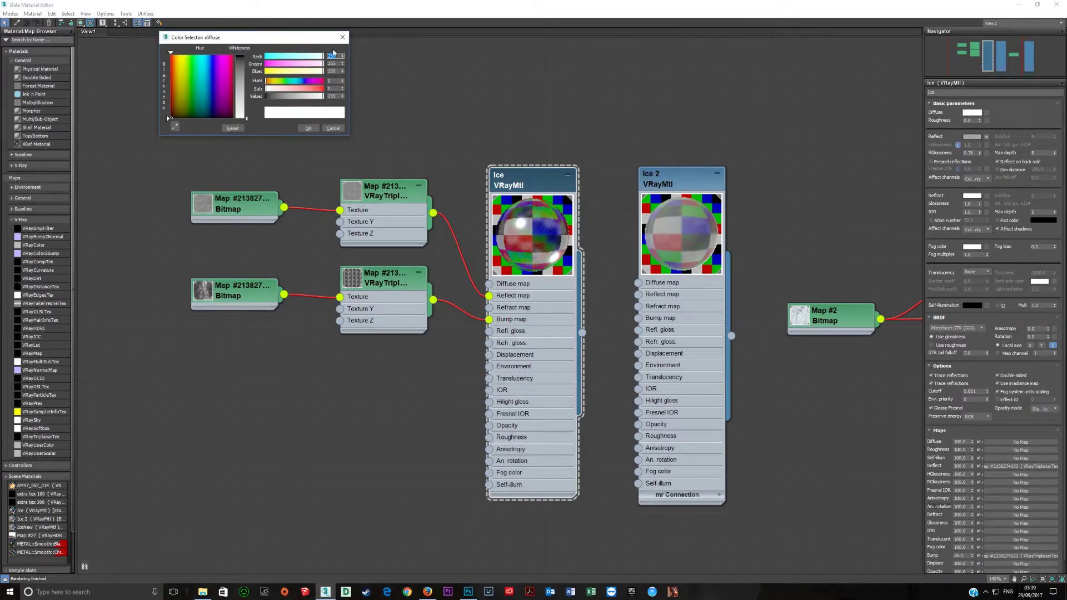
{"action": "left_click", "coordinate": [333, 129]}
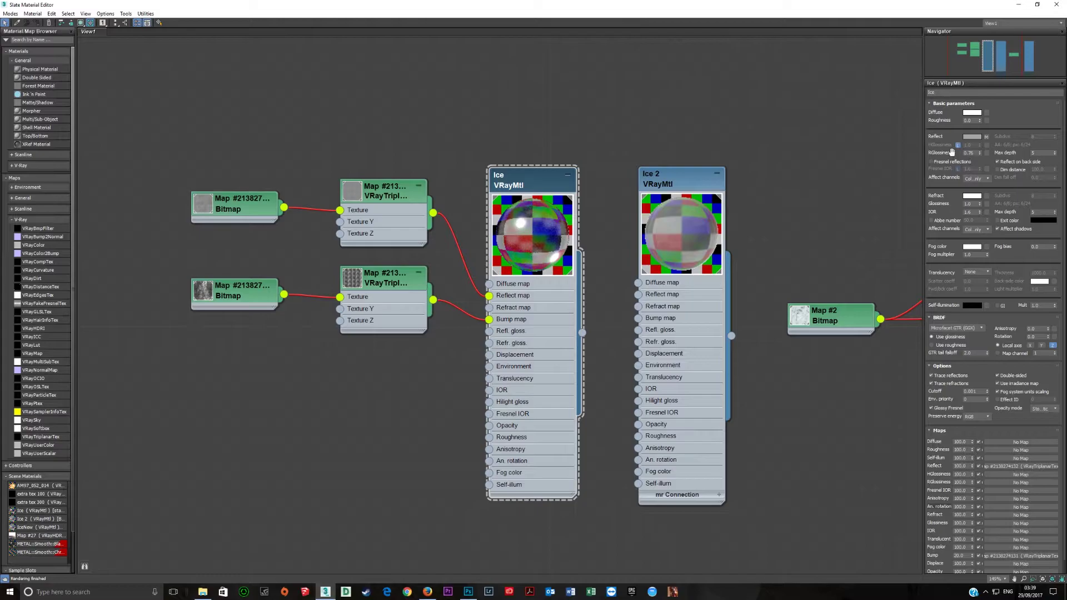
{"action": "double_click", "coordinate": [974, 154]}
{"action": "left_click", "coordinate": [428, 592]}
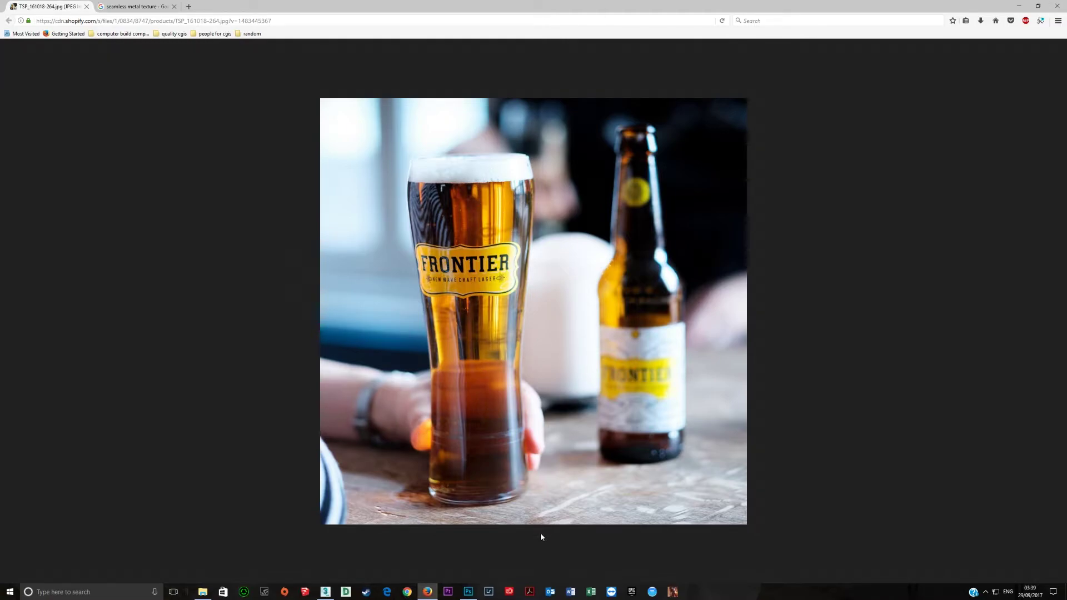
- After studying the Frontier beer photo, return to the 3ds Max Slate Material Editor
{"action": "left_click", "coordinate": [326, 592]}
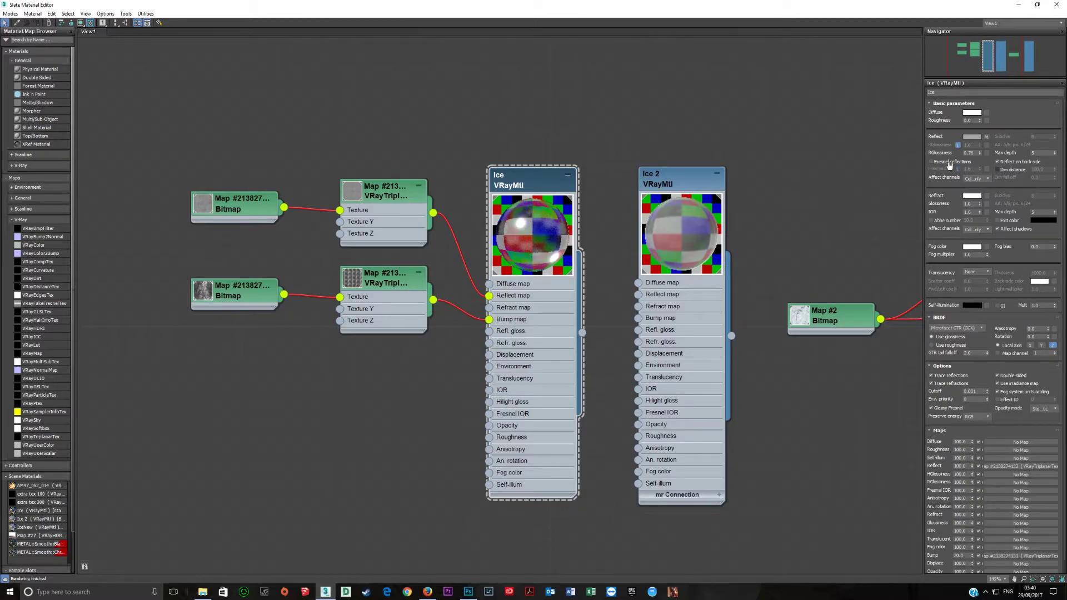
{"action": "left_click", "coordinate": [971, 196]}
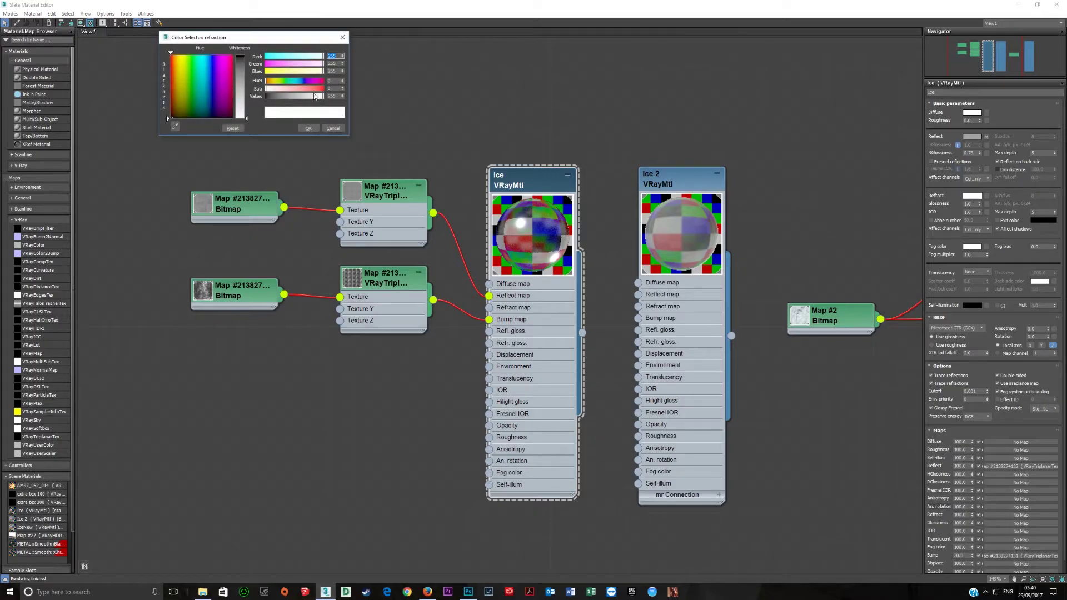
{"action": "left_click", "coordinate": [308, 128]}
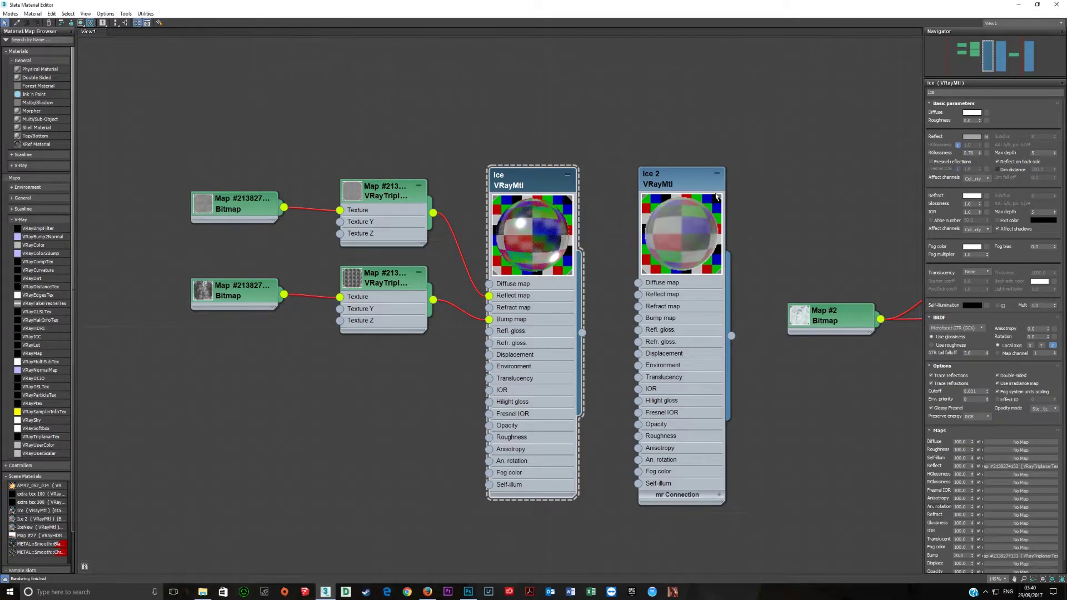
{"action": "double_click", "coordinate": [967, 212]}
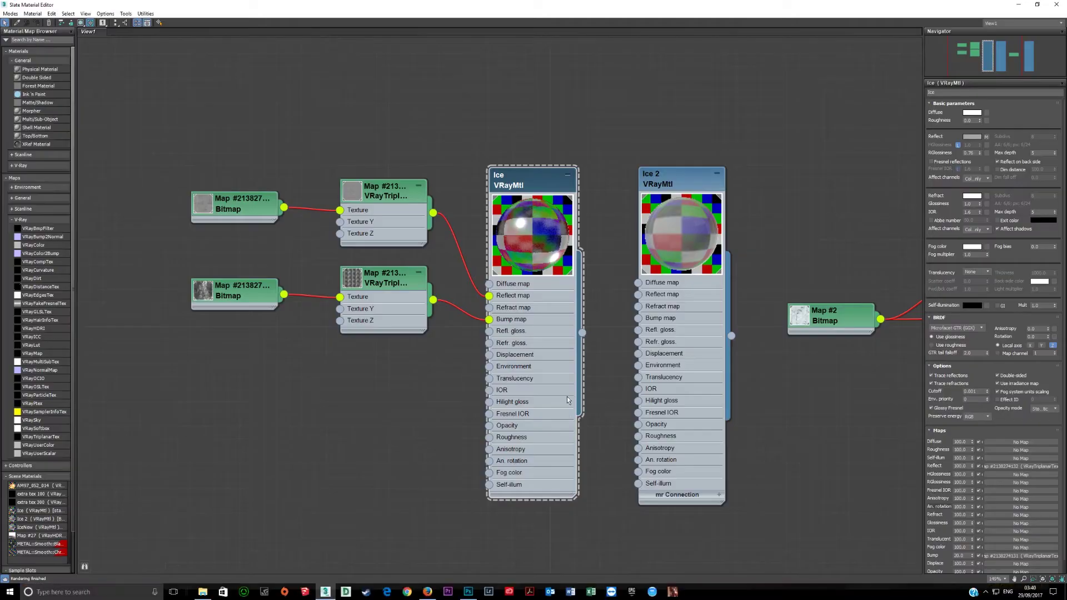
{"action": "left_click", "coordinate": [972, 247]}
{"action": "left_click", "coordinate": [333, 128]}
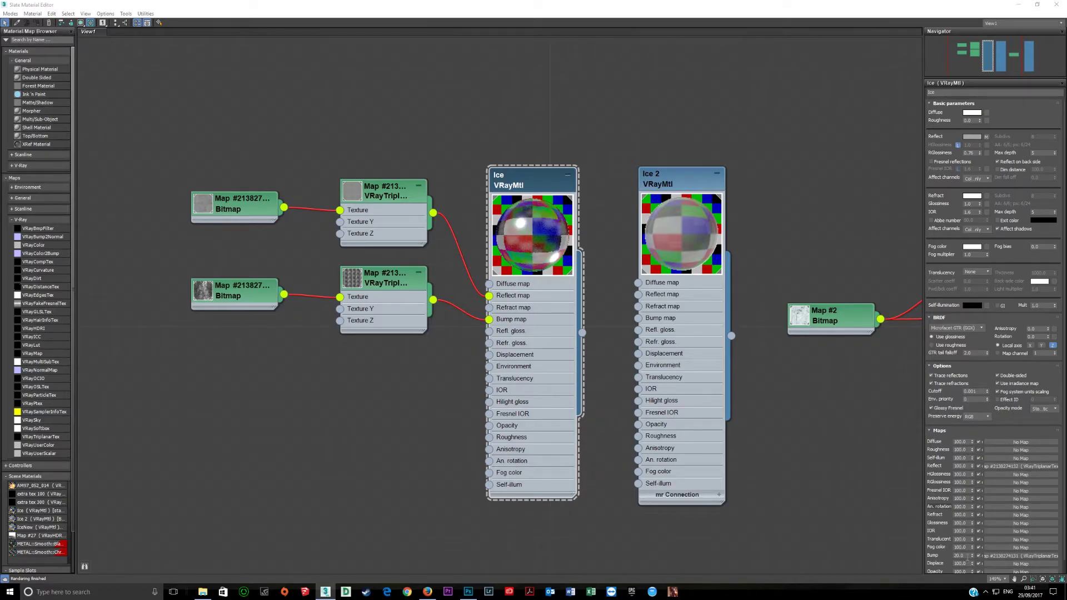
{"action": "double_click", "coordinate": [960, 555]}
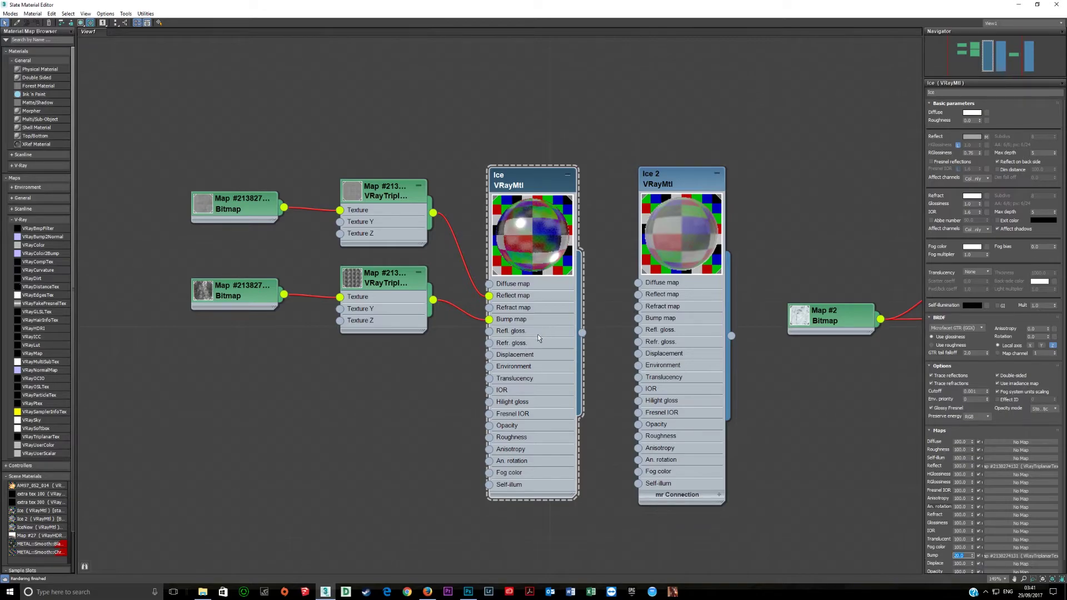
{"action": "key", "text": "Return"}
{"action": "left_click", "coordinate": [691, 337]}
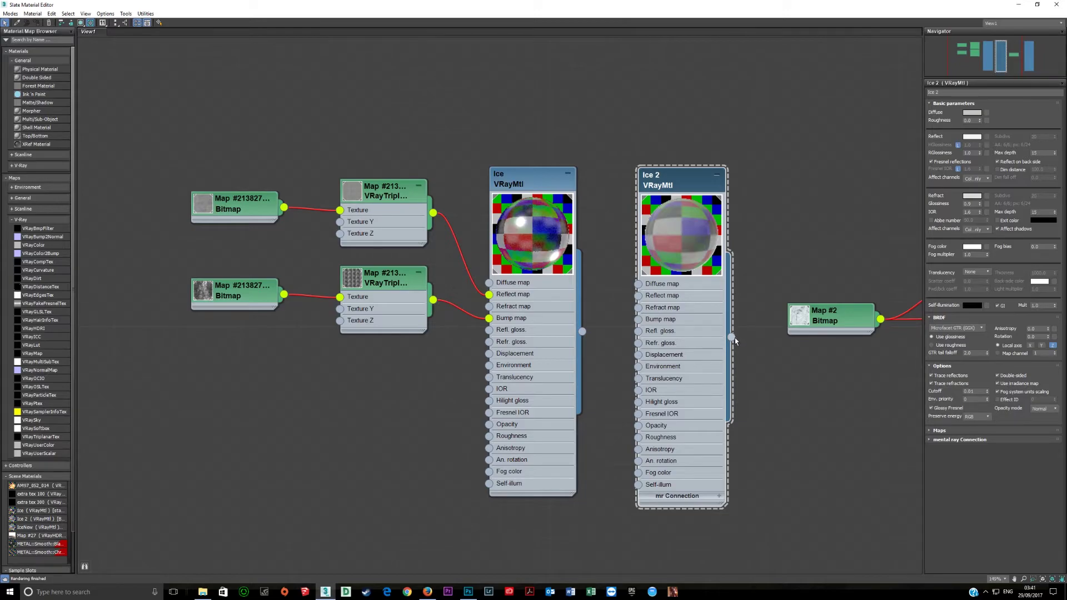
{"action": "middle_click_drag", "start_coordinate": [674, 341], "coordinate": [528, 300]}
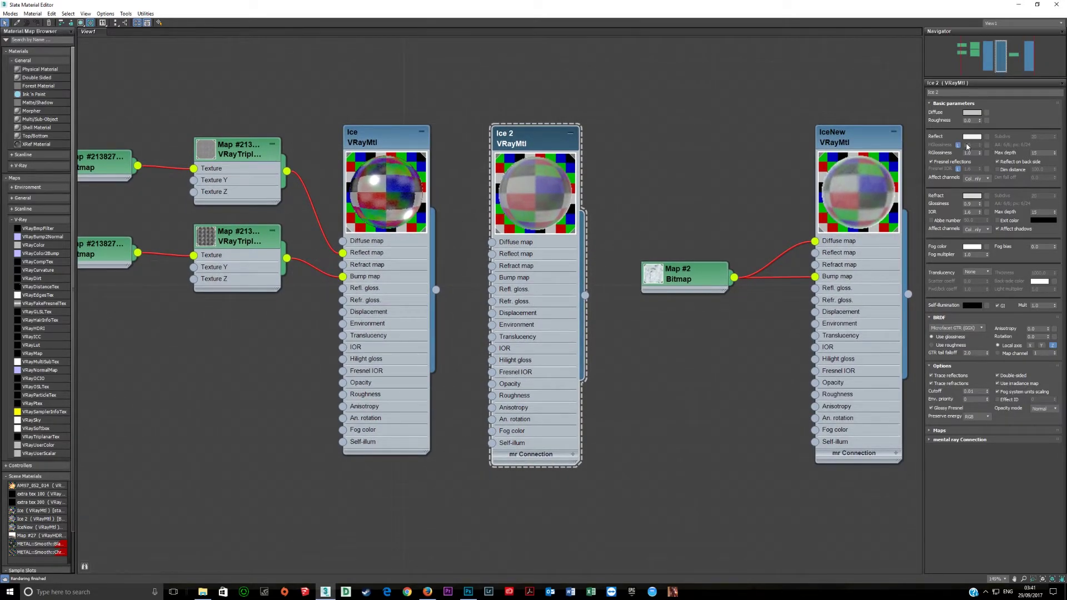
{"action": "left_click", "coordinate": [973, 113]}
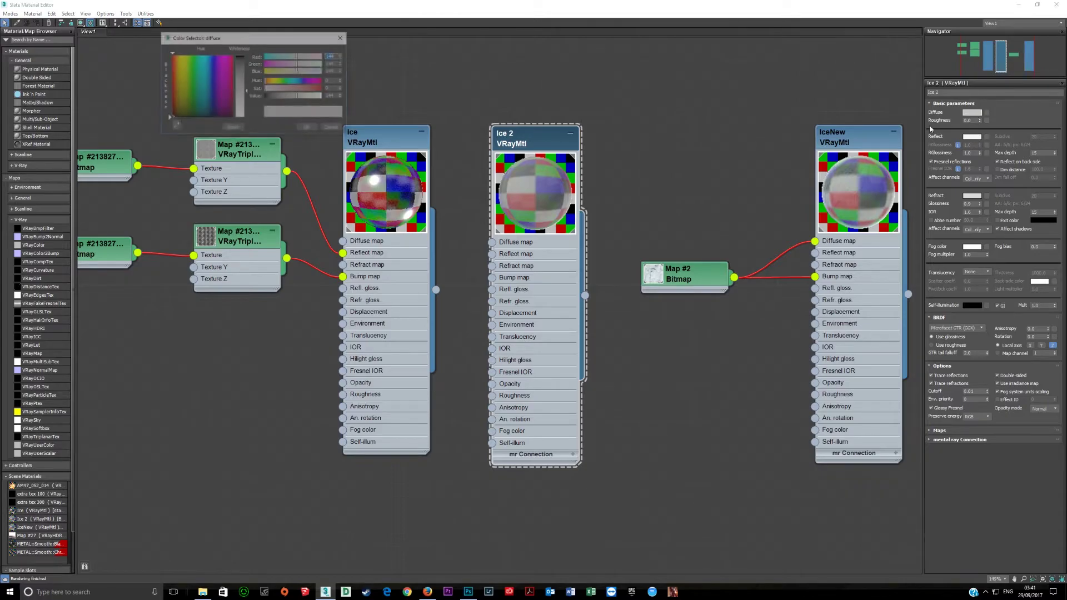
{"action": "left_click", "coordinate": [308, 128]}
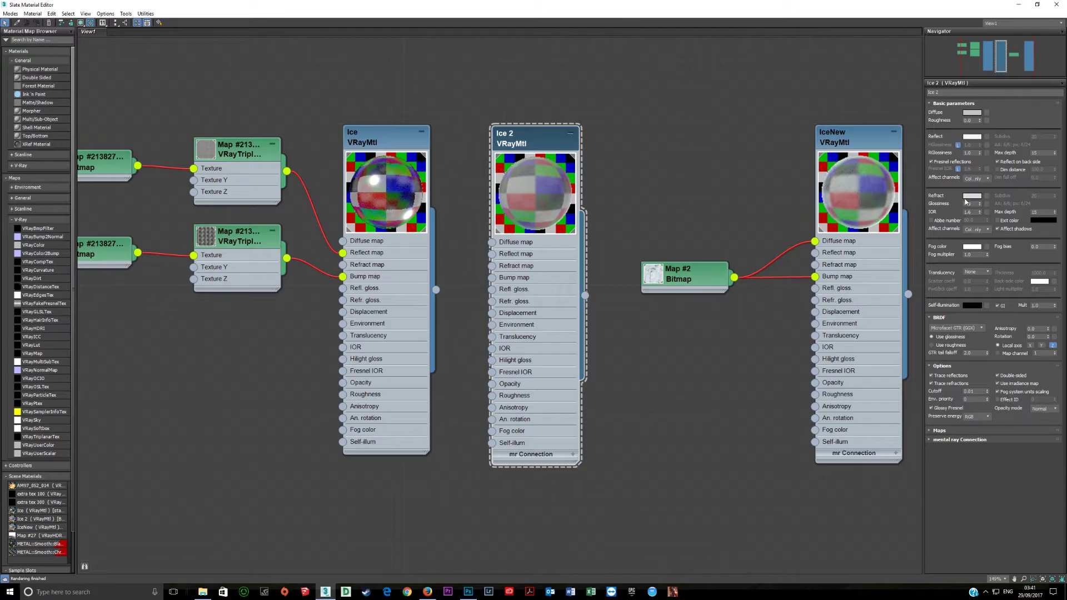
{"action": "left_click", "coordinate": [973, 196]}
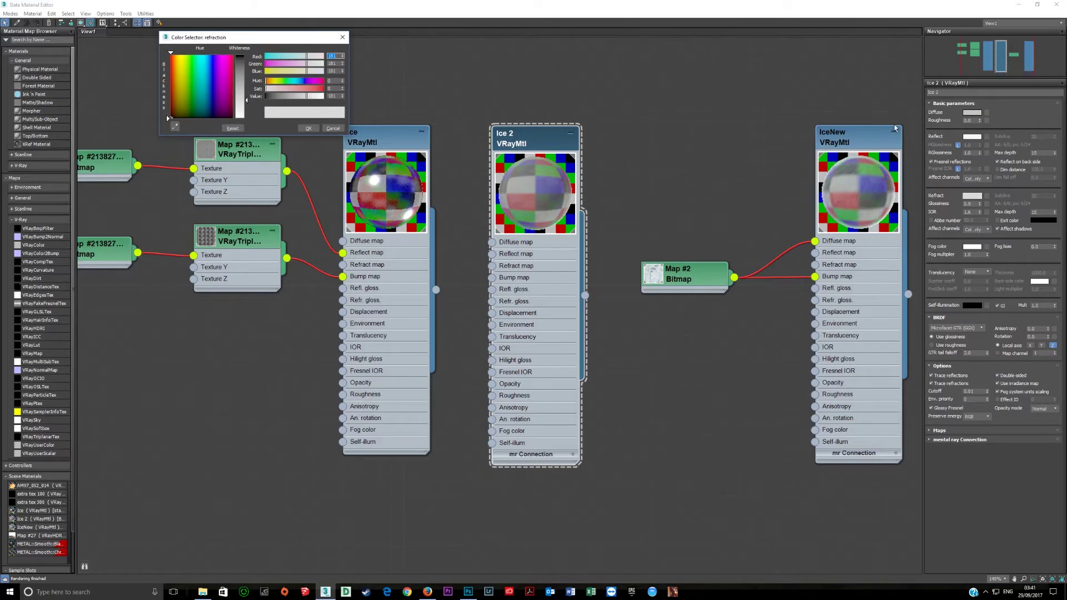
{"action": "left_click", "coordinate": [972, 113]}
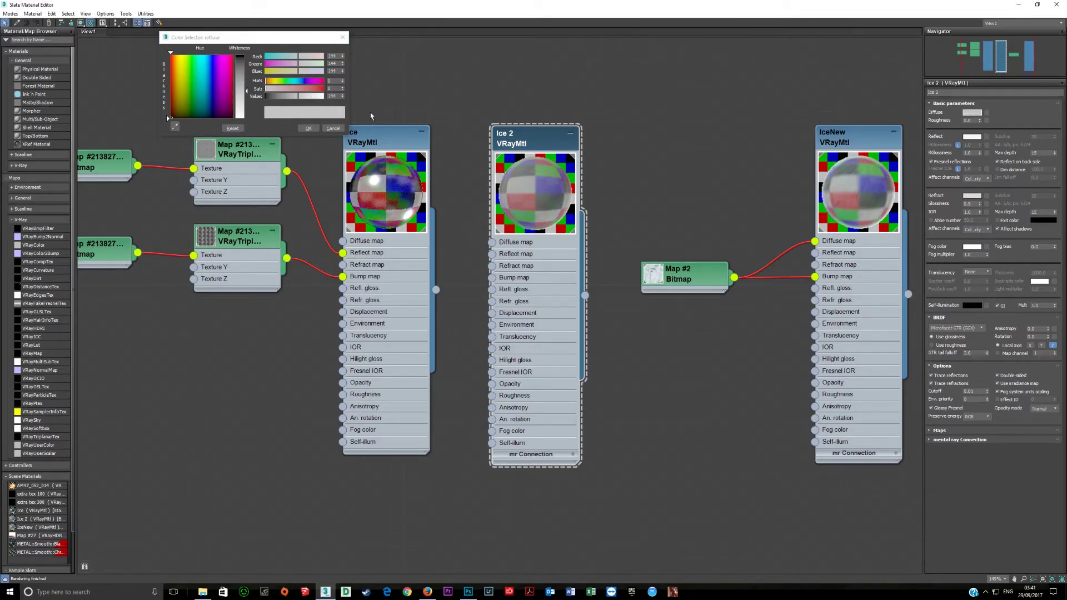
{"action": "left_click", "coordinate": [308, 128]}
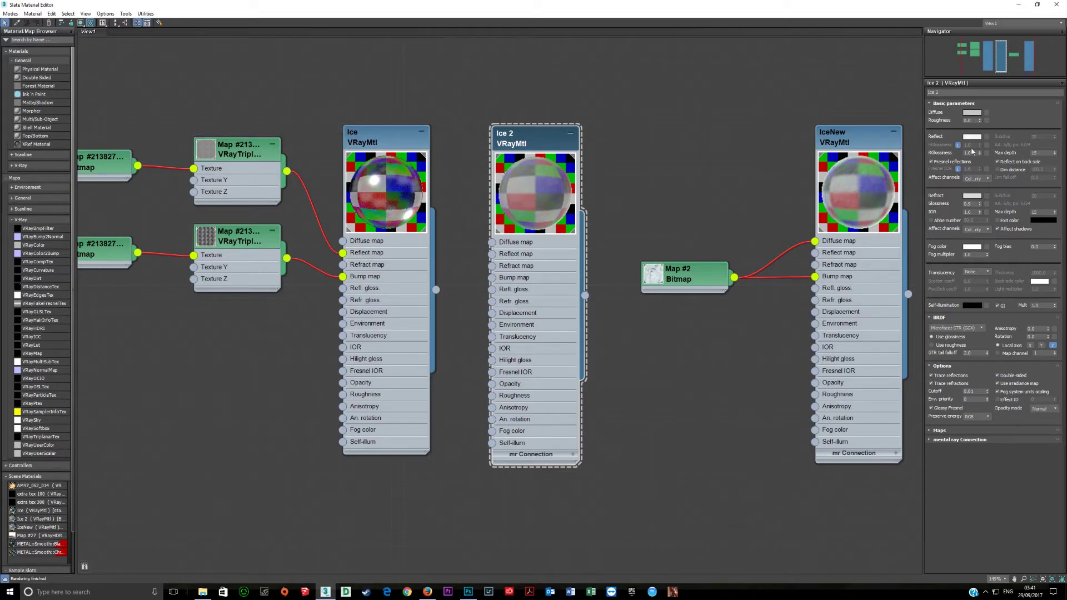
{"action": "left_click", "coordinate": [972, 113]}
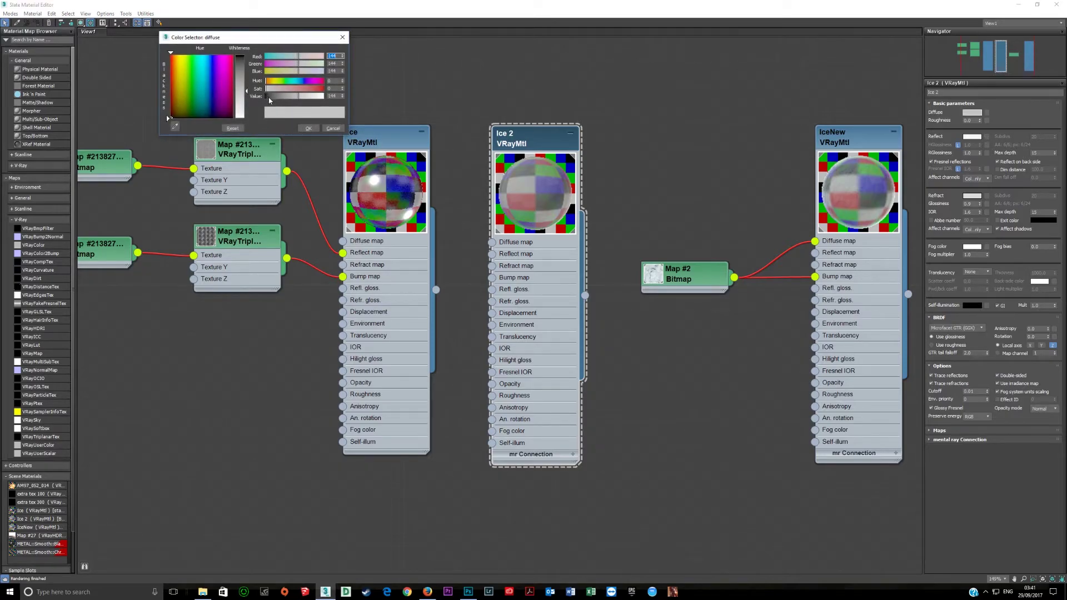
{"action": "left_click", "coordinate": [269, 97]}
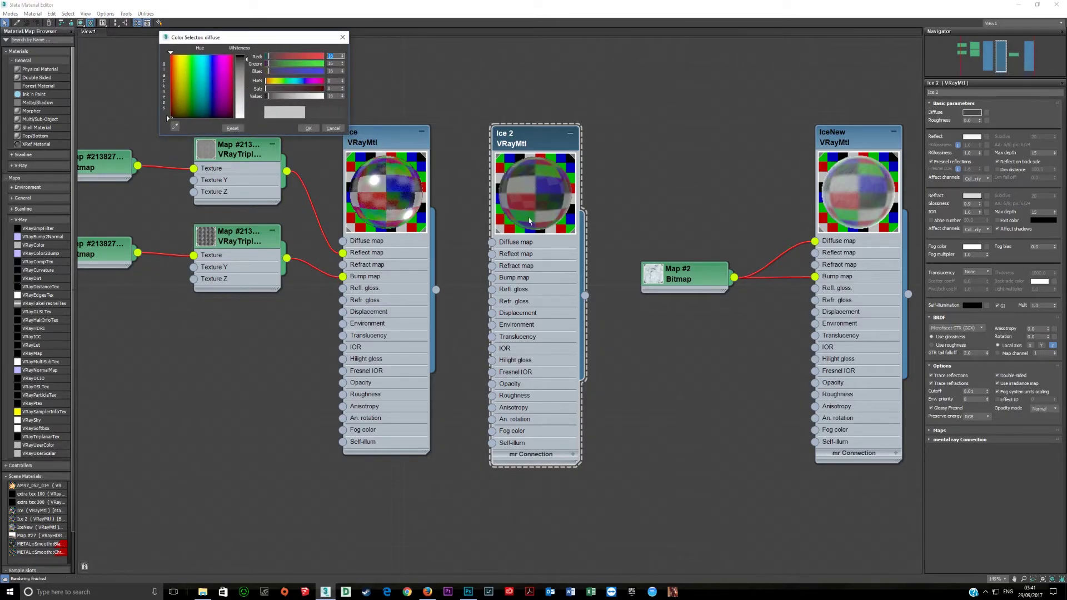
{"action": "left_click", "coordinate": [333, 128]}
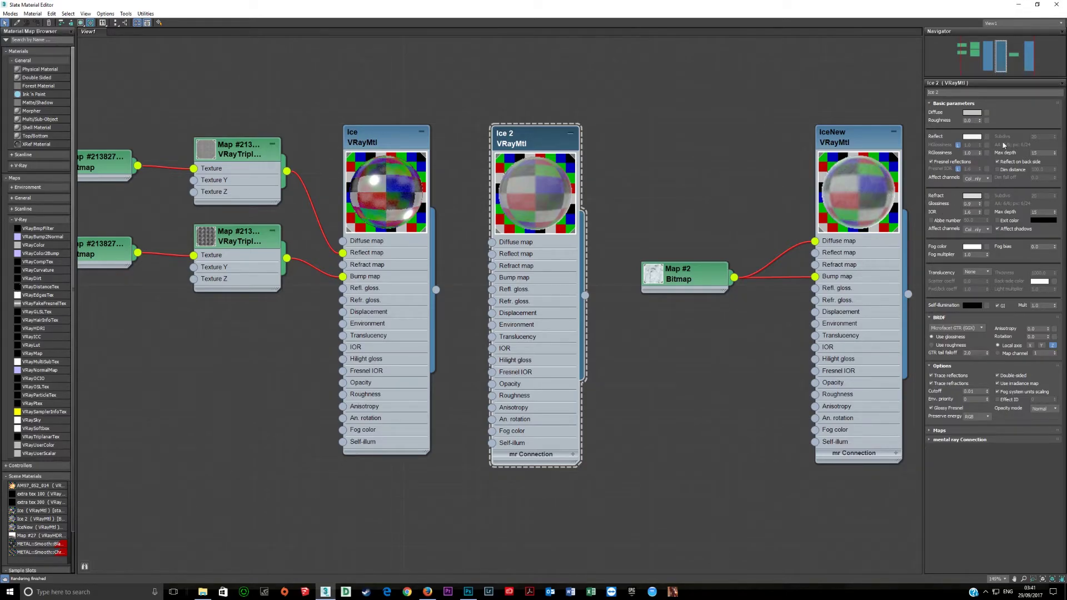
{"action": "left_click", "coordinate": [972, 196]}
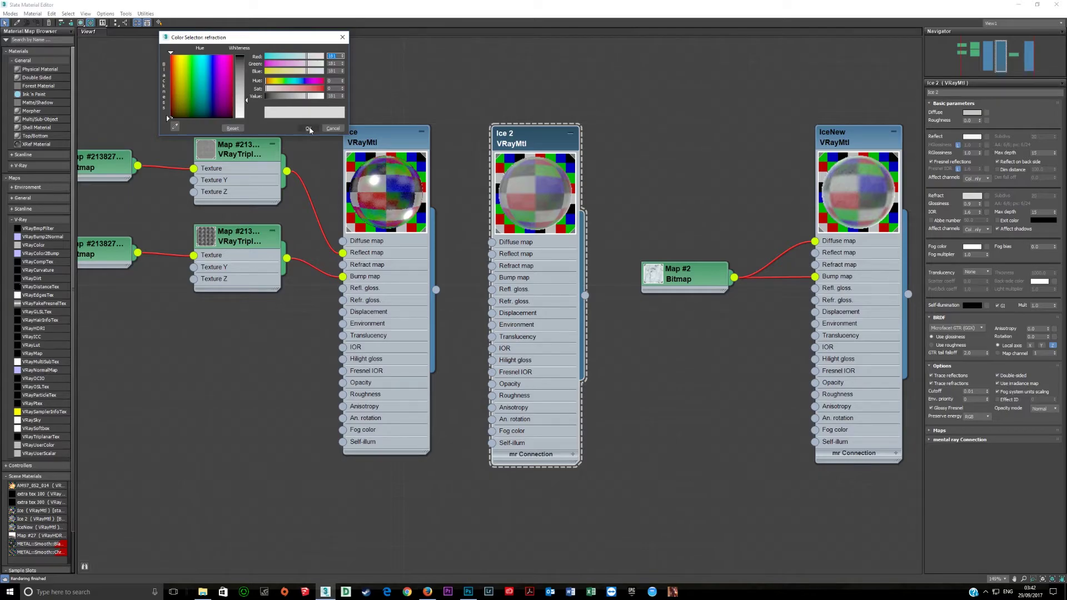
{"action": "left_click", "coordinate": [308, 128]}
{"action": "left_click", "coordinate": [972, 113]}
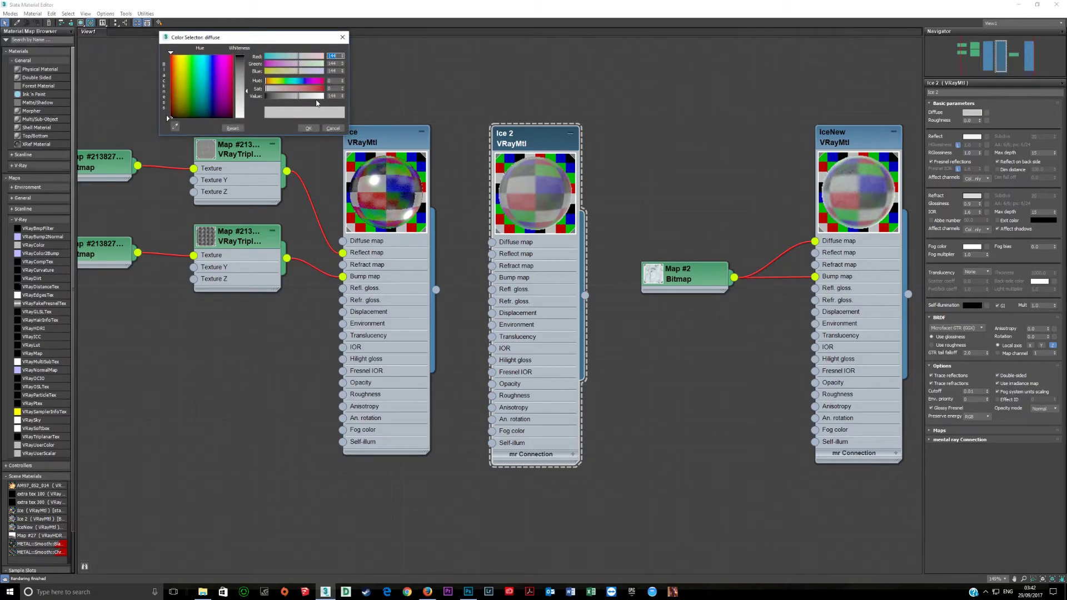
{"action": "left_click", "coordinate": [308, 128]}
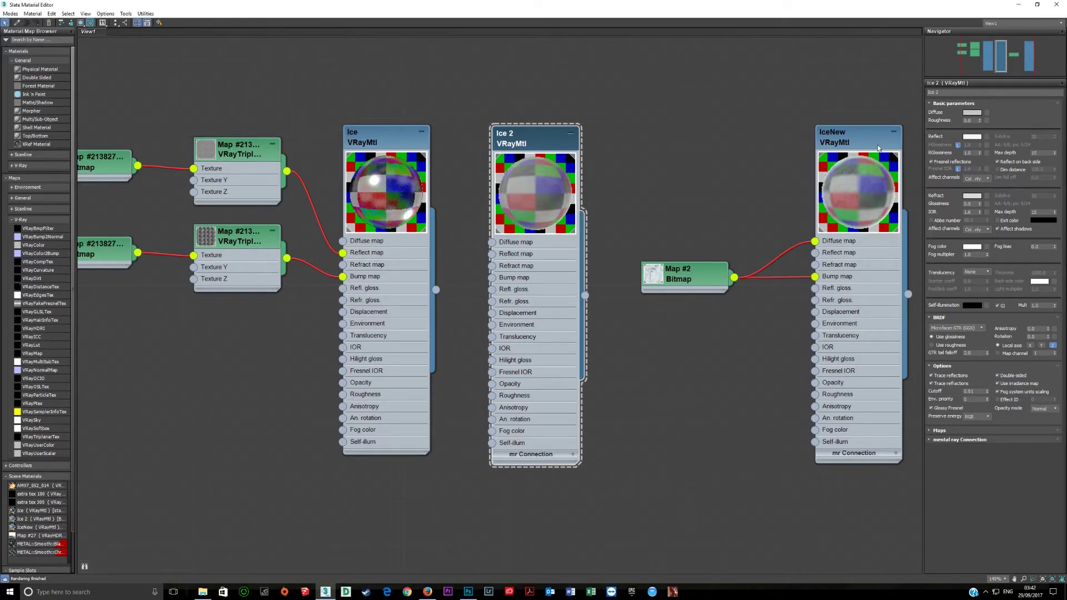
{"action": "left_click", "coordinate": [975, 137]}
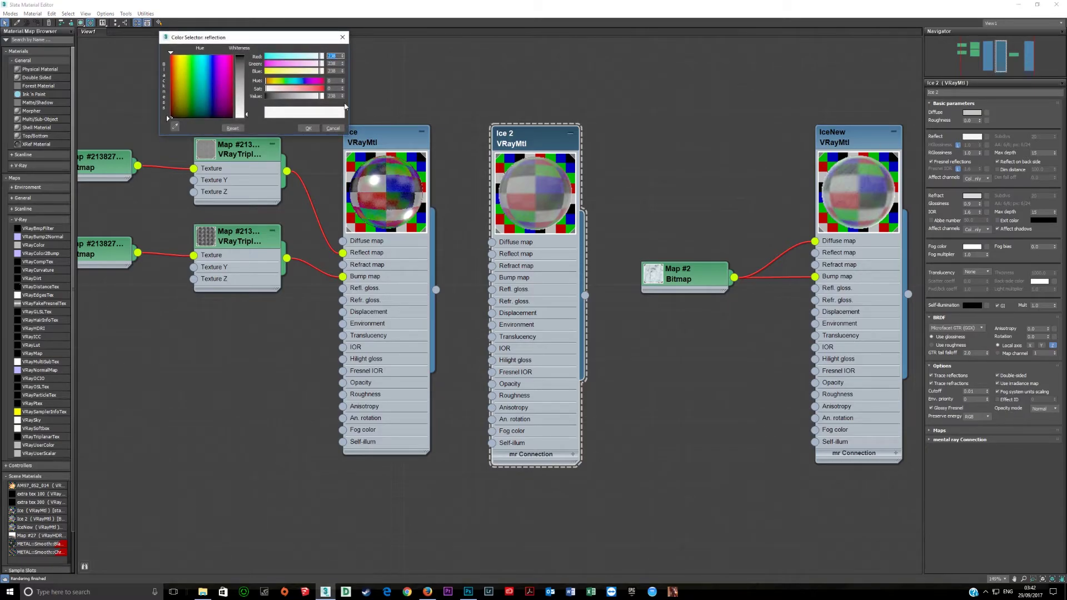
{"action": "left_click", "coordinate": [307, 129]}
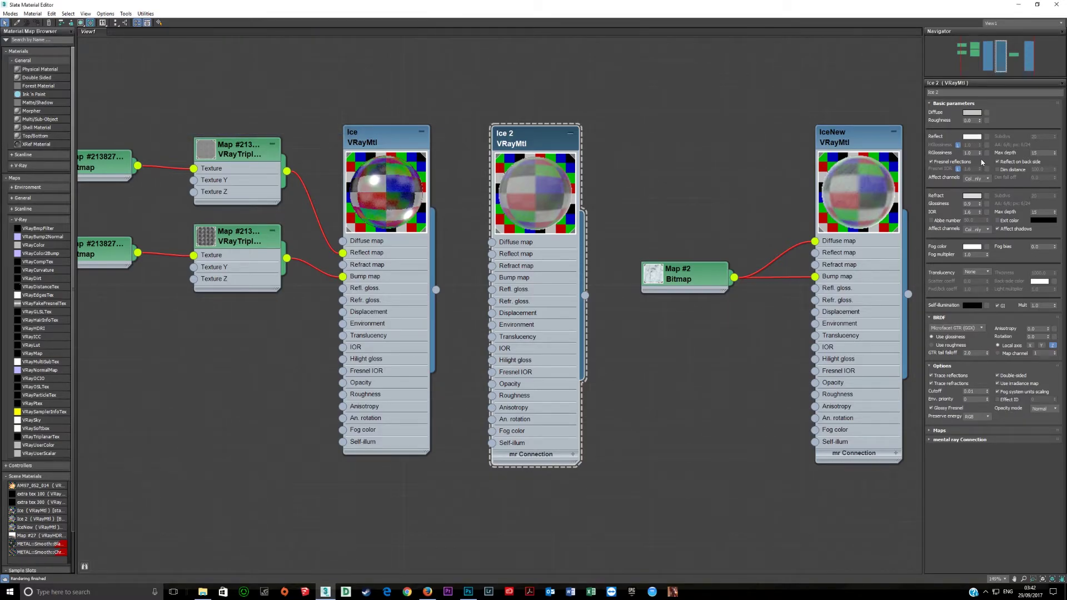
{"action": "left_click", "coordinate": [972, 153]}
{"action": "left_click", "coordinate": [972, 246]}
{"action": "left_click", "coordinate": [309, 129]}
{"action": "double_click", "coordinate": [1039, 153]}
{"action": "left_click", "coordinate": [1038, 153]}
{"action": "left_click", "coordinate": [1044, 212]}
{"action": "middle_click_drag", "start_coordinate": [552, 248], "coordinate": [373, 234]}
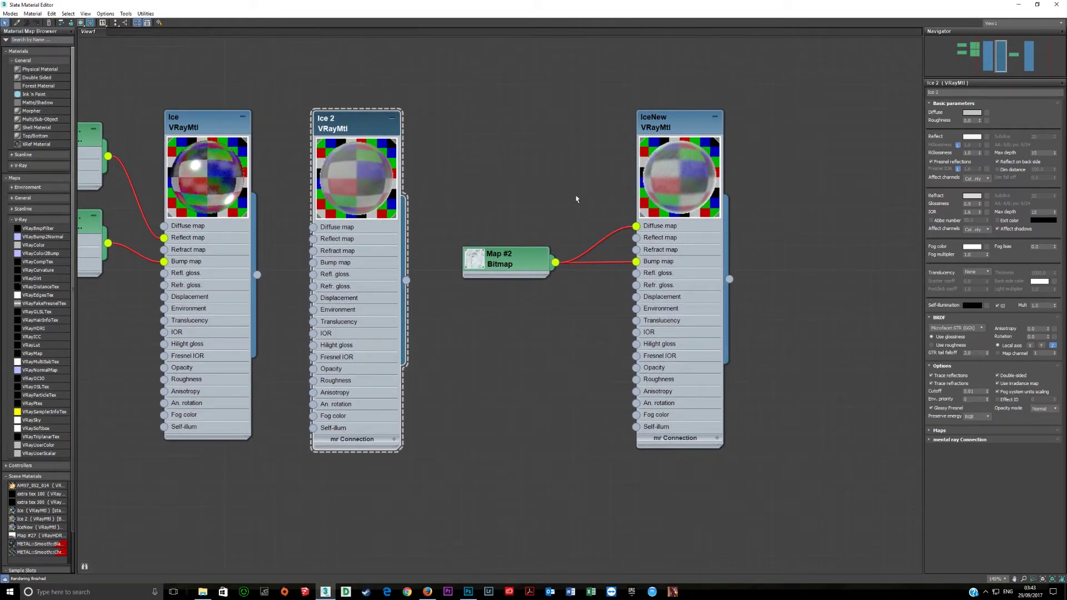
{"action": "left_click", "coordinate": [650, 265]}
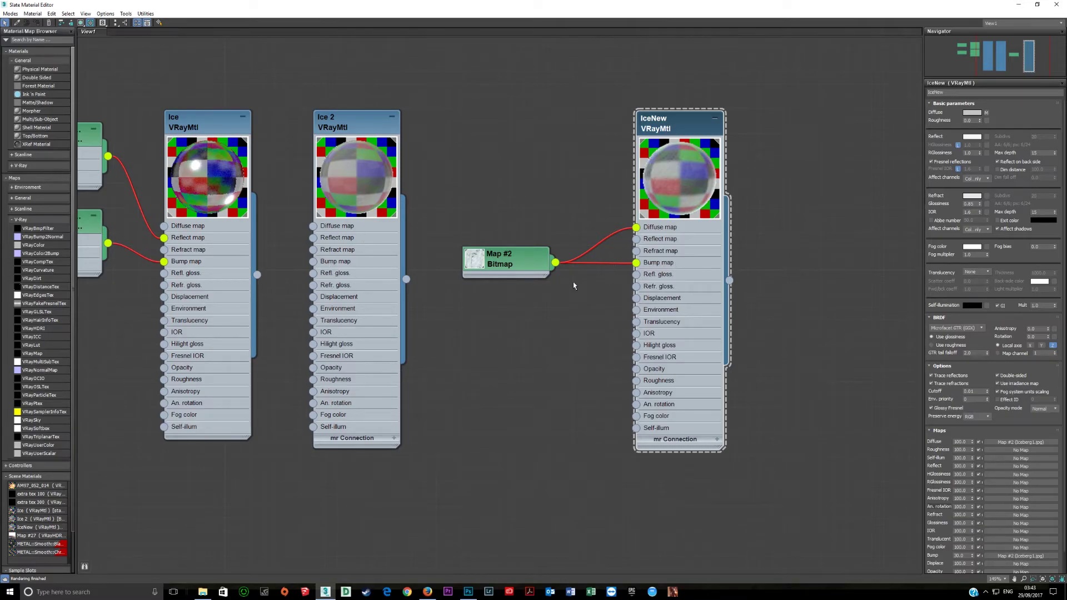
- Preview IceNew's Map #2 iceberg texture image, then close it
{"action": "left_click", "coordinate": [622, 260]}
{"action": "left_click", "coordinate": [1037, 229]}
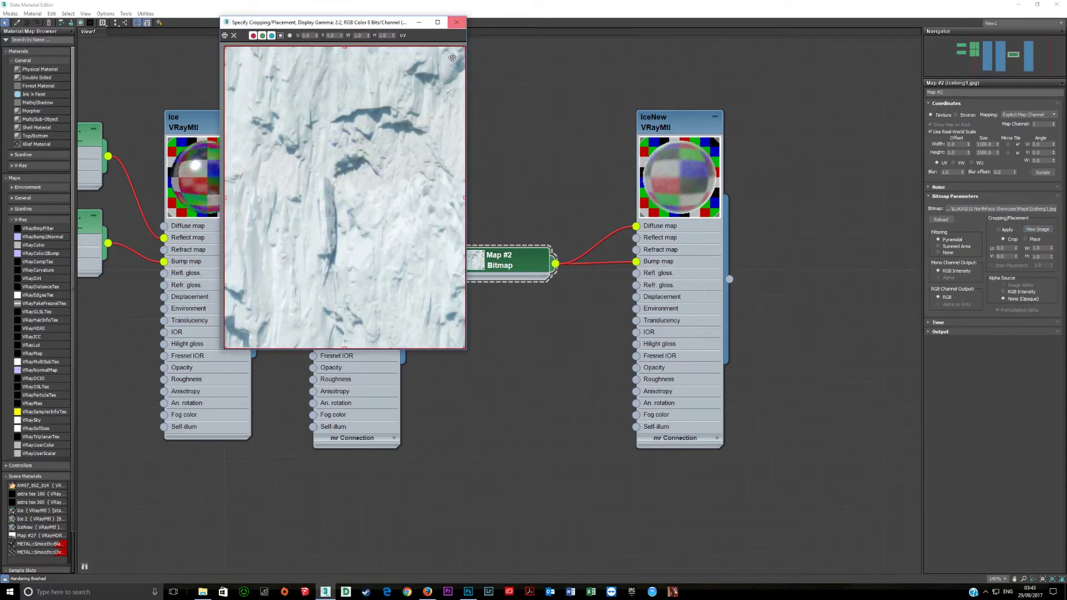
{"action": "left_click", "coordinate": [456, 22]}
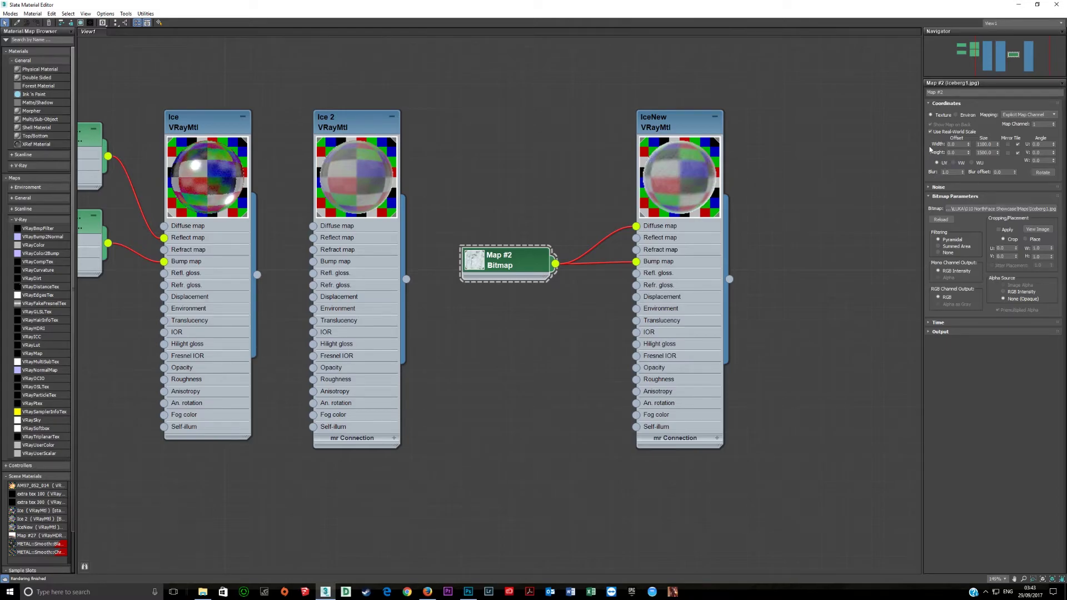
- Check IceNew's diffuse, reflection and refraction colours and its reflection glossiness value
{"action": "double_click", "coordinate": [648, 239]}
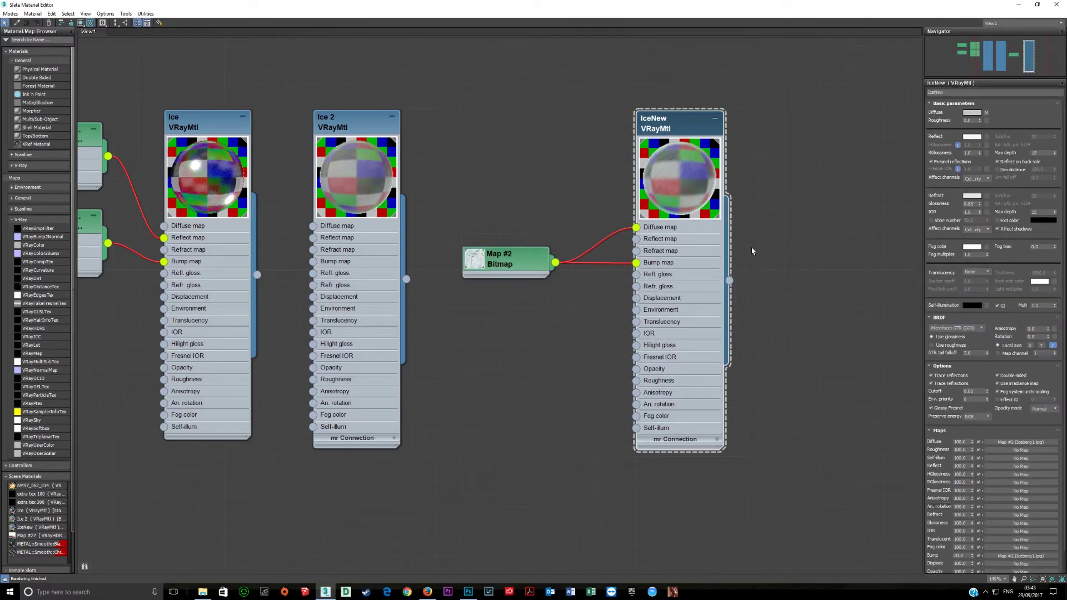
{"action": "left_click", "coordinate": [970, 113]}
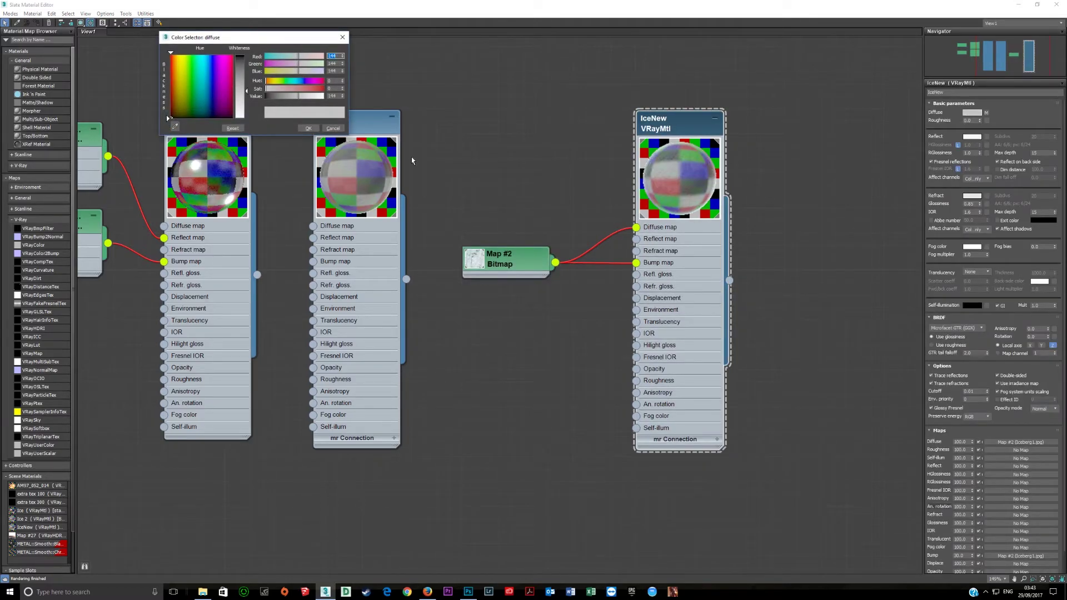
{"action": "left_click", "coordinate": [334, 132]}
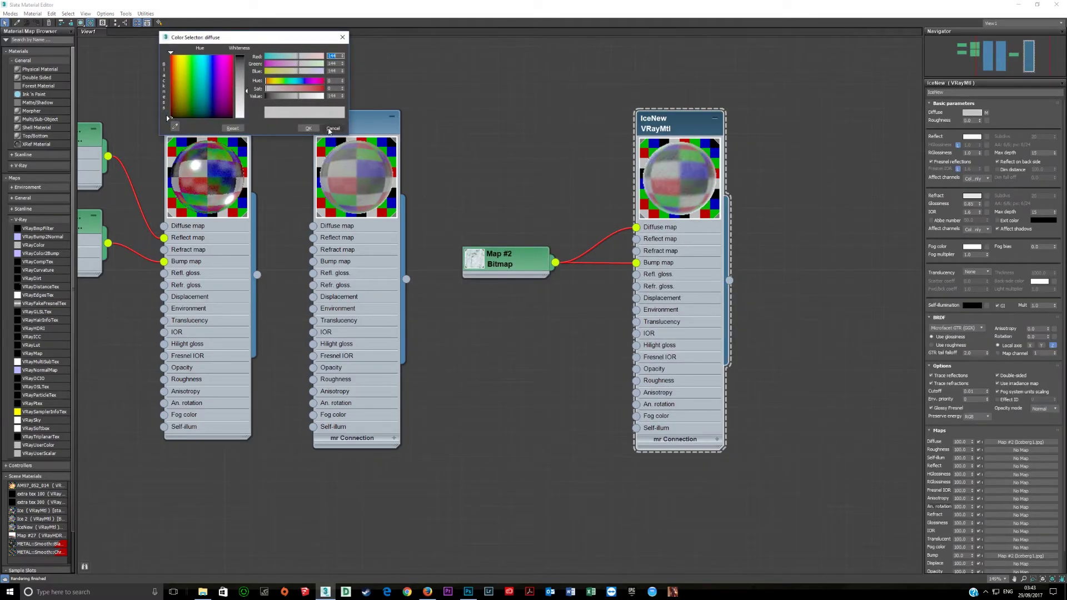
{"action": "left_click", "coordinate": [971, 138]}
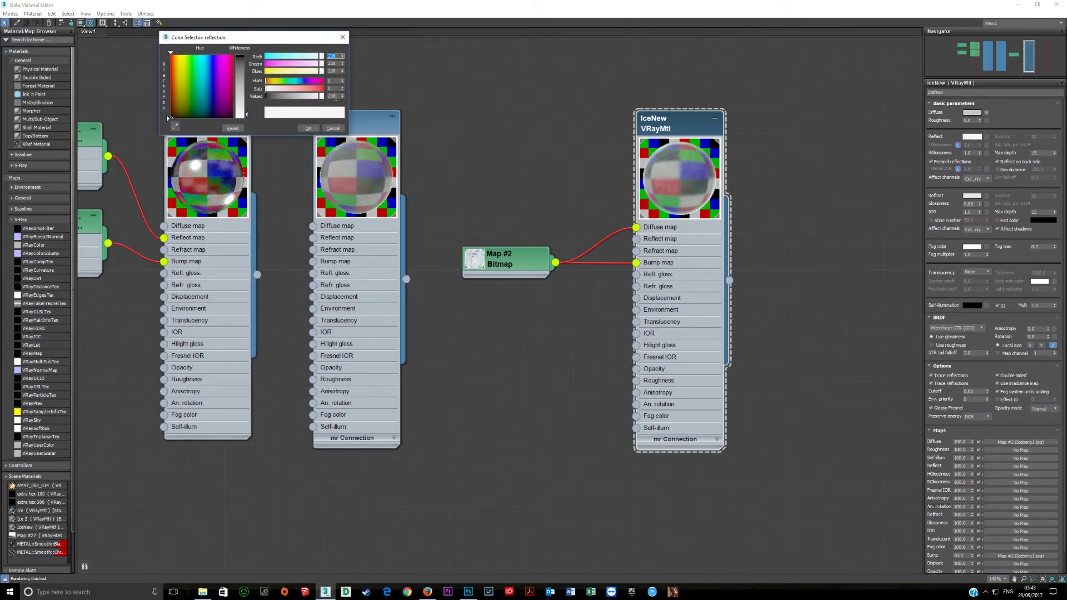
{"action": "left_click", "coordinate": [308, 128]}
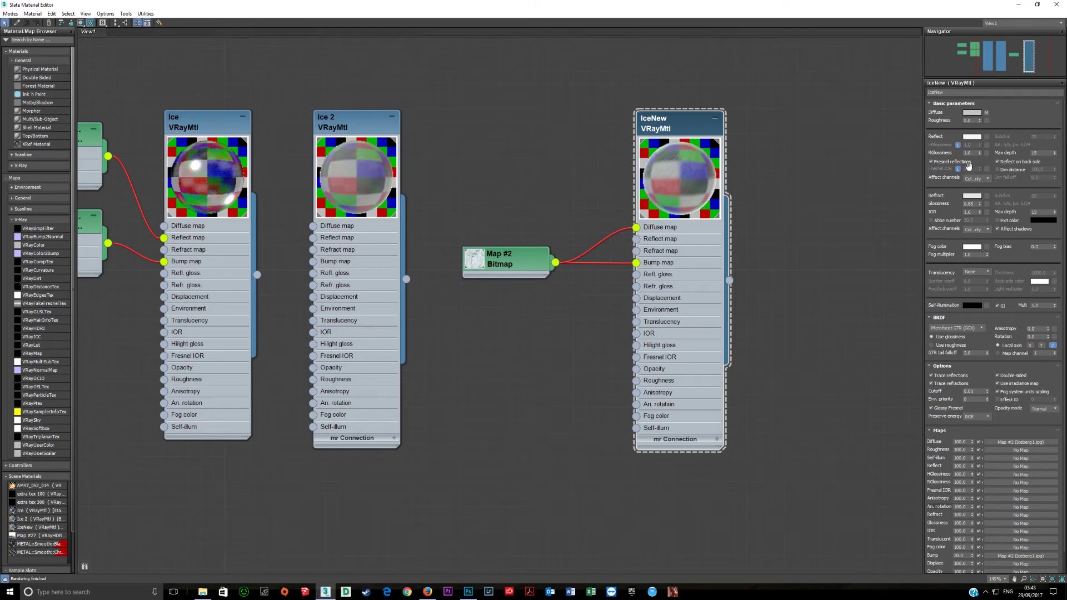
{"action": "left_click", "coordinate": [974, 196]}
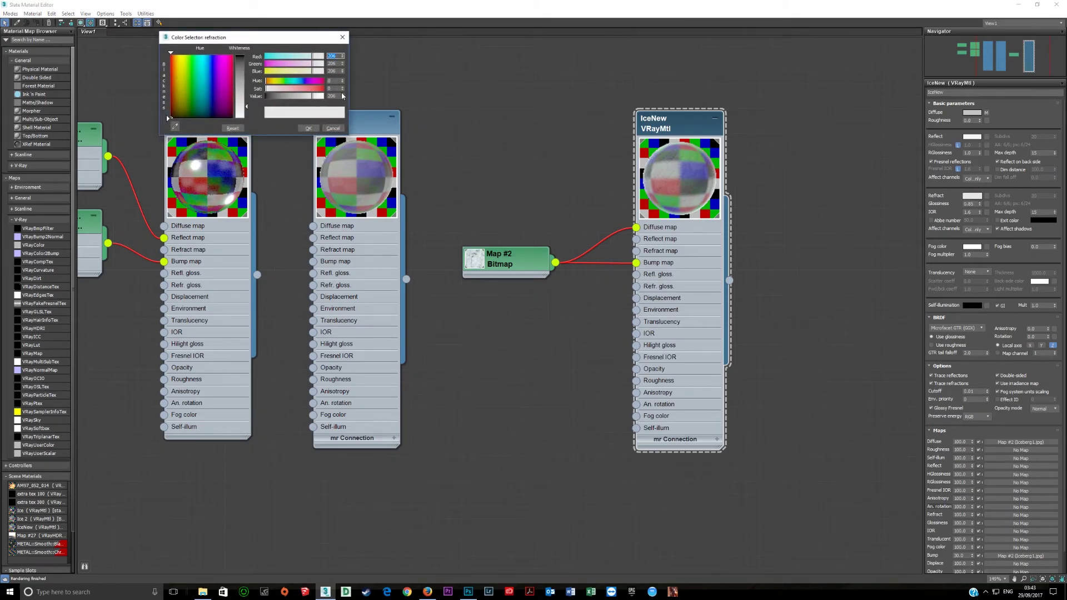
{"action": "left_click", "coordinate": [333, 129]}
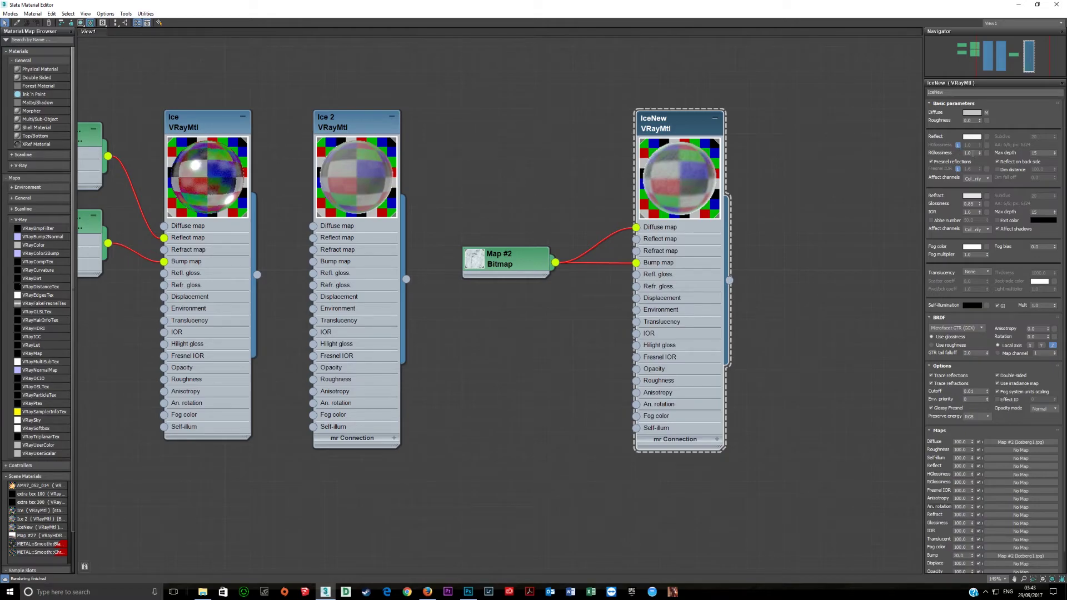
{"action": "left_click", "coordinate": [970, 153]}
{"action": "left_click", "coordinate": [347, 252]}
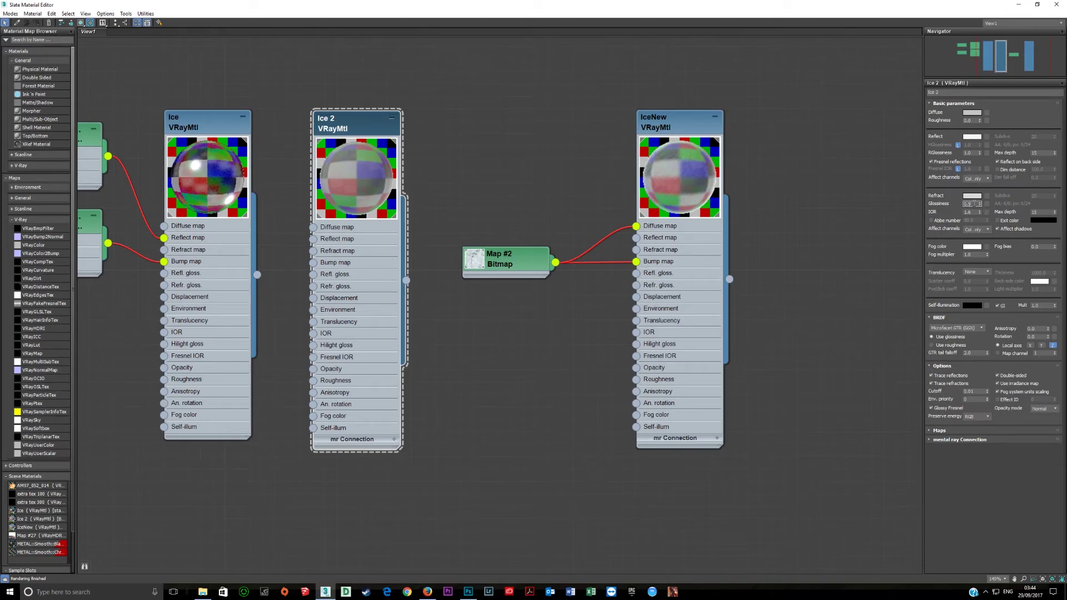
{"action": "key", "text": "Return"}
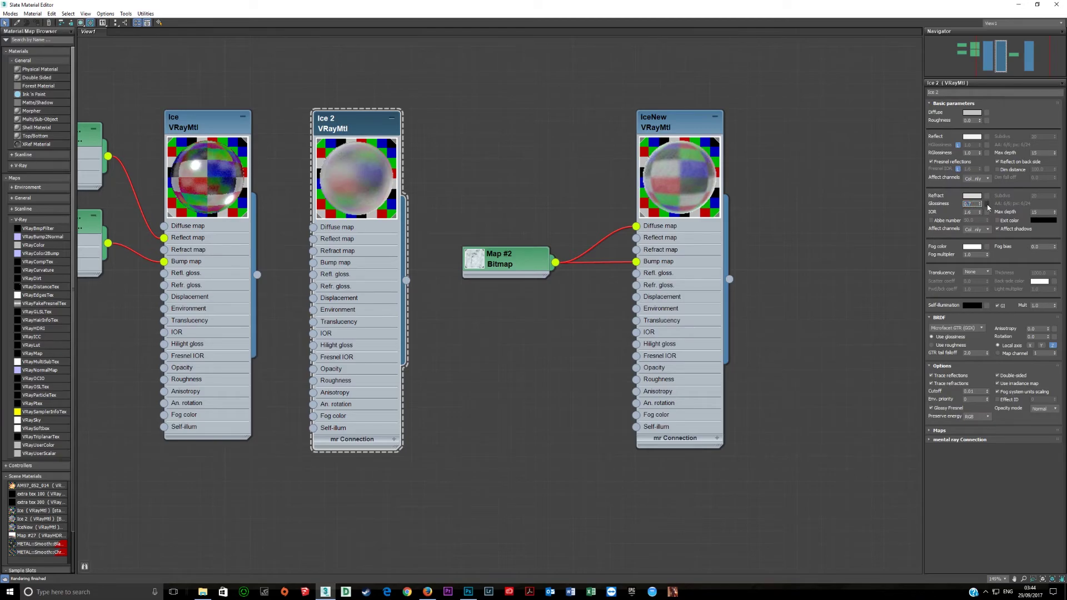
{"action": "left_click", "coordinate": [959, 220]}
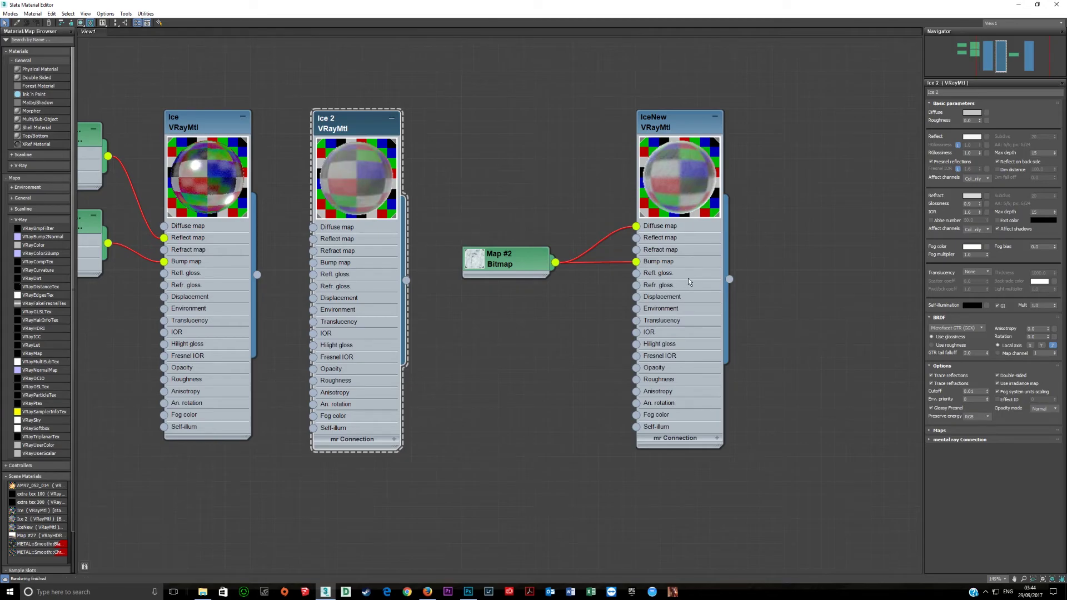
{"action": "double_click", "coordinate": [688, 279]}
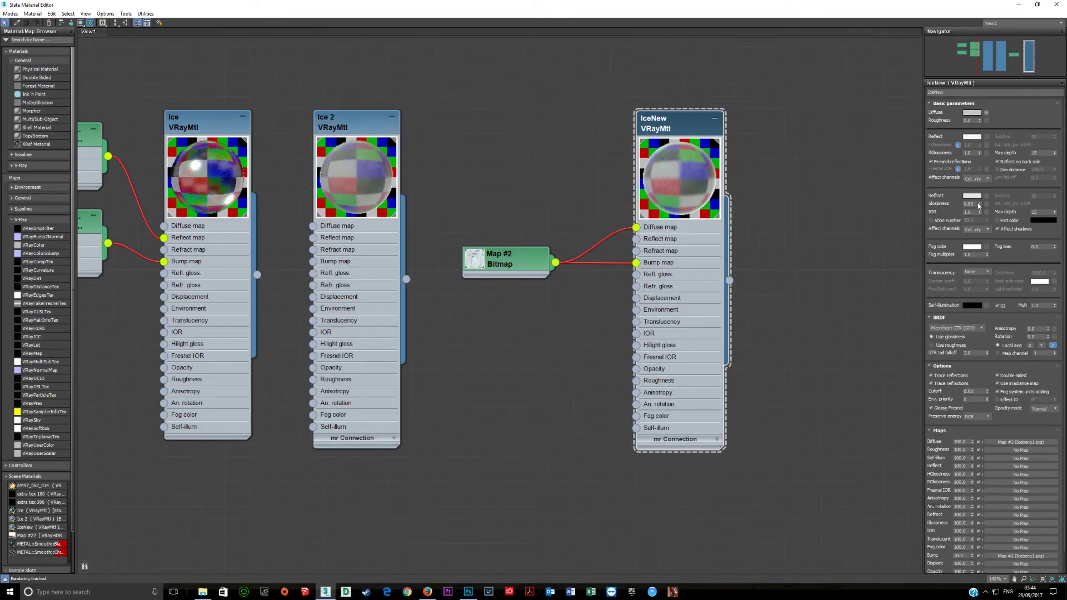
{"action": "left_click", "coordinate": [972, 246]}
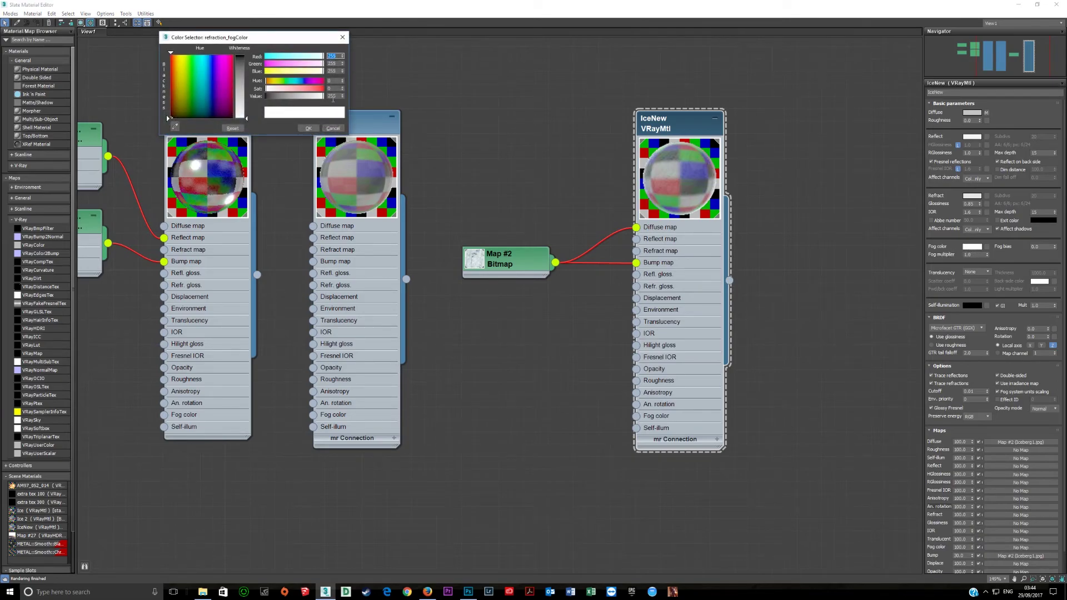
{"action": "left_click", "coordinate": [333, 128]}
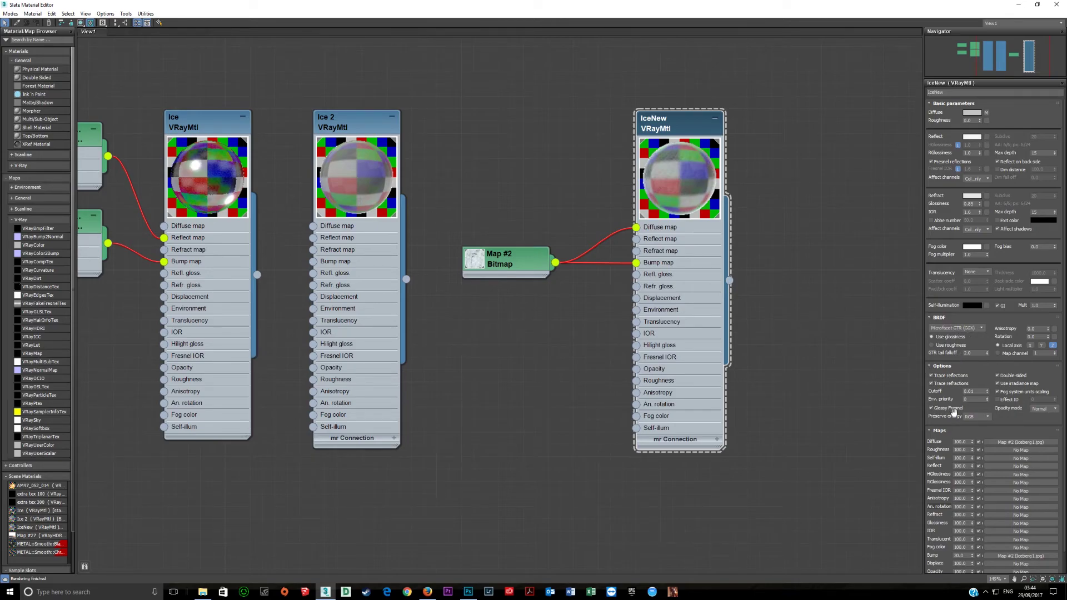
{"action": "double_click", "coordinate": [960, 556]}
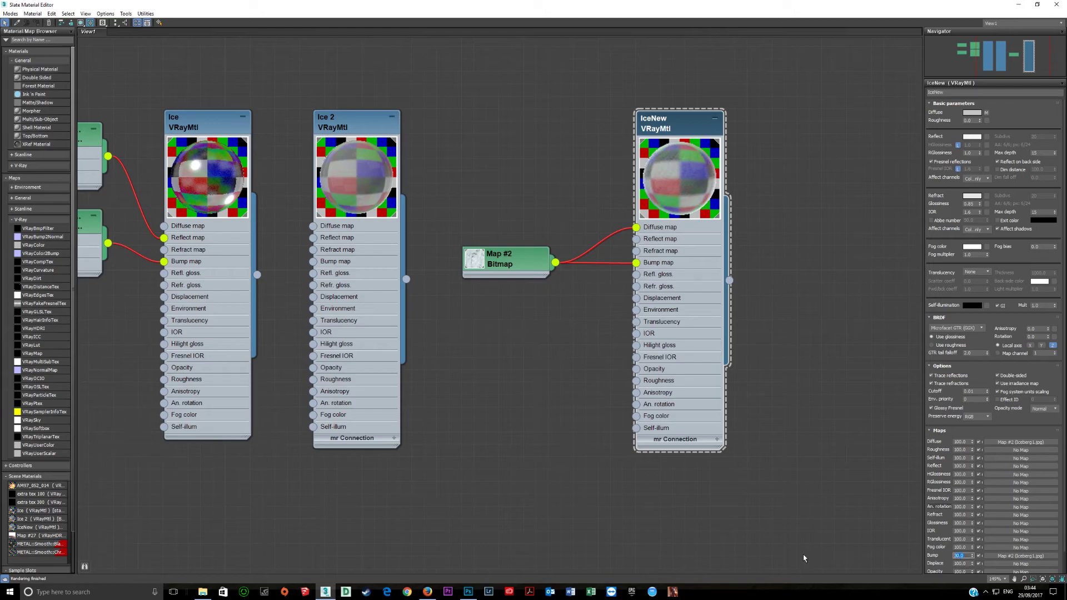
- Show Map #2's settings with blur 1.0 and pan the view to Ice's bitmaps
{"action": "left_click", "coordinate": [497, 270]}
{"action": "middle_click_drag", "start_coordinate": [612, 248], "coordinate": [885, 247]}
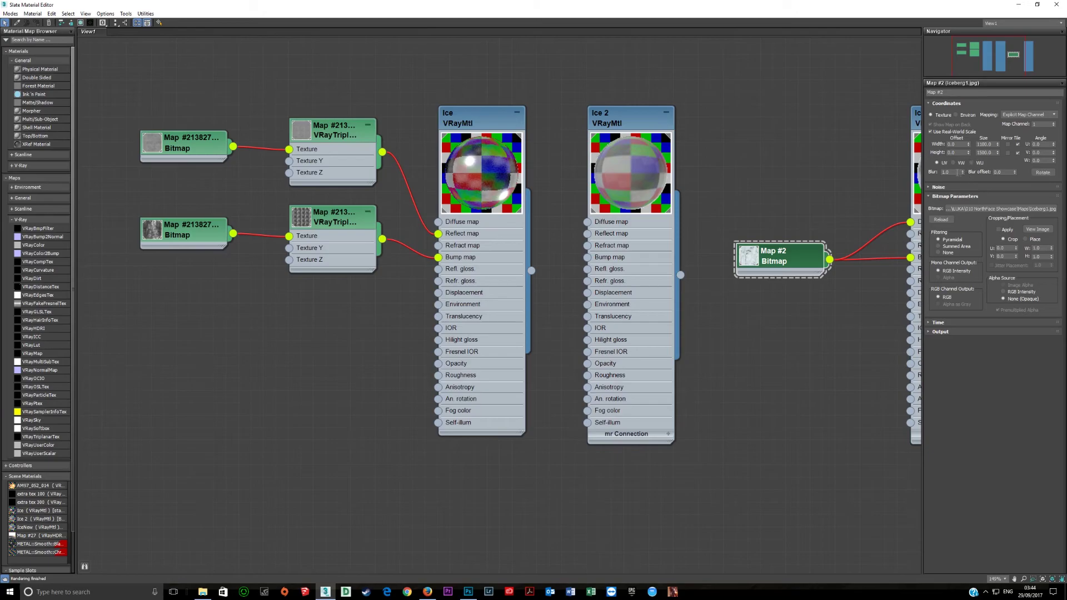
{"action": "double_click", "coordinate": [958, 172]}
- Inspect both Ice bitmaps, briefly enlarging the gleneagle gold bump node's preview
{"action": "left_click", "coordinate": [173, 151]}
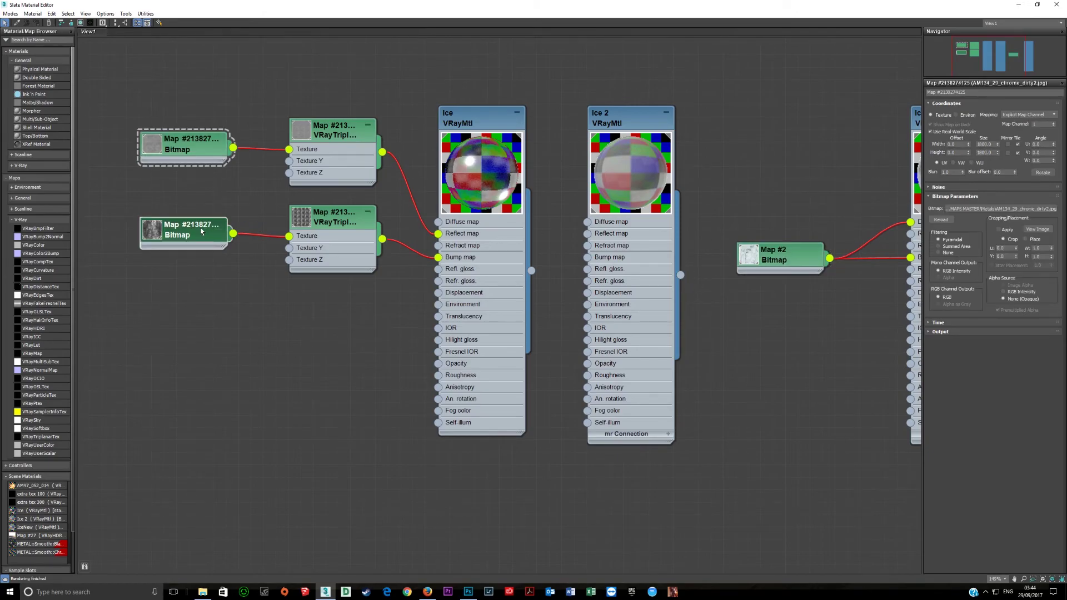
{"action": "left_click", "coordinate": [216, 226]}
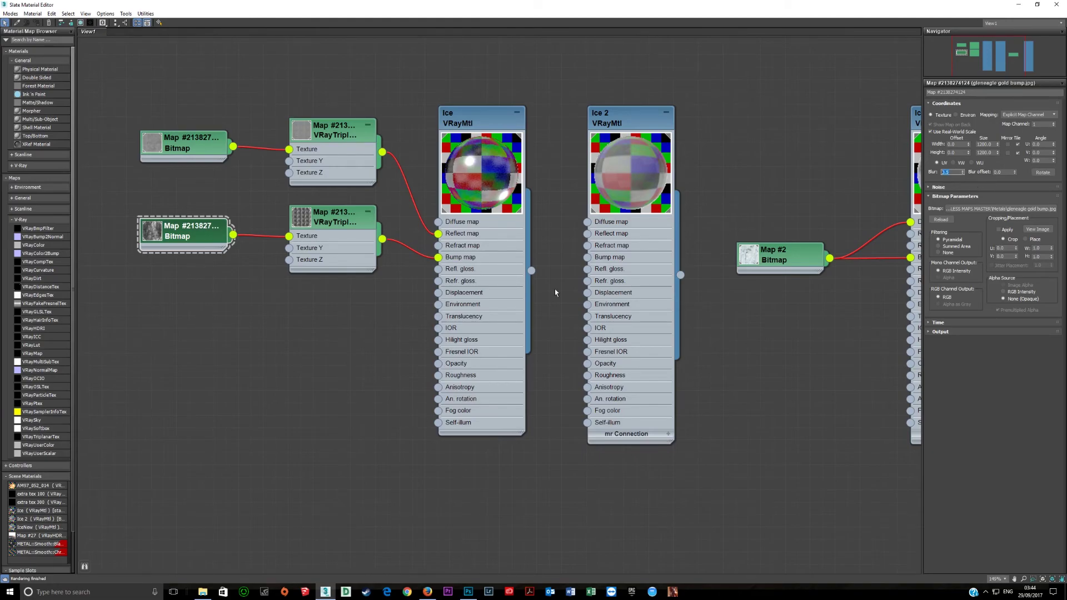
{"action": "double_click", "coordinate": [191, 245]}
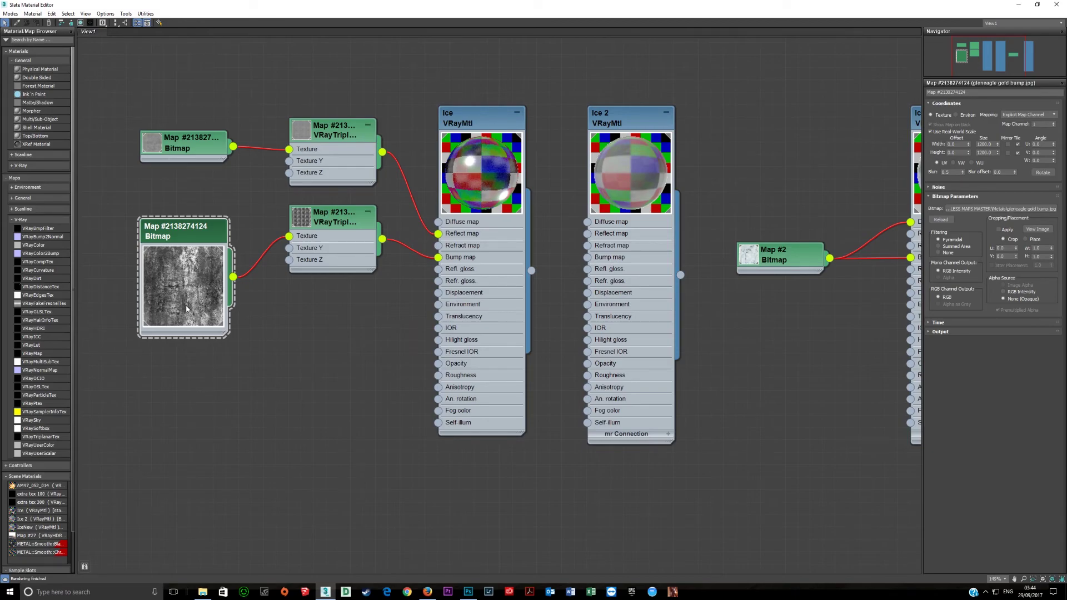
{"action": "double_click", "coordinate": [182, 297]}
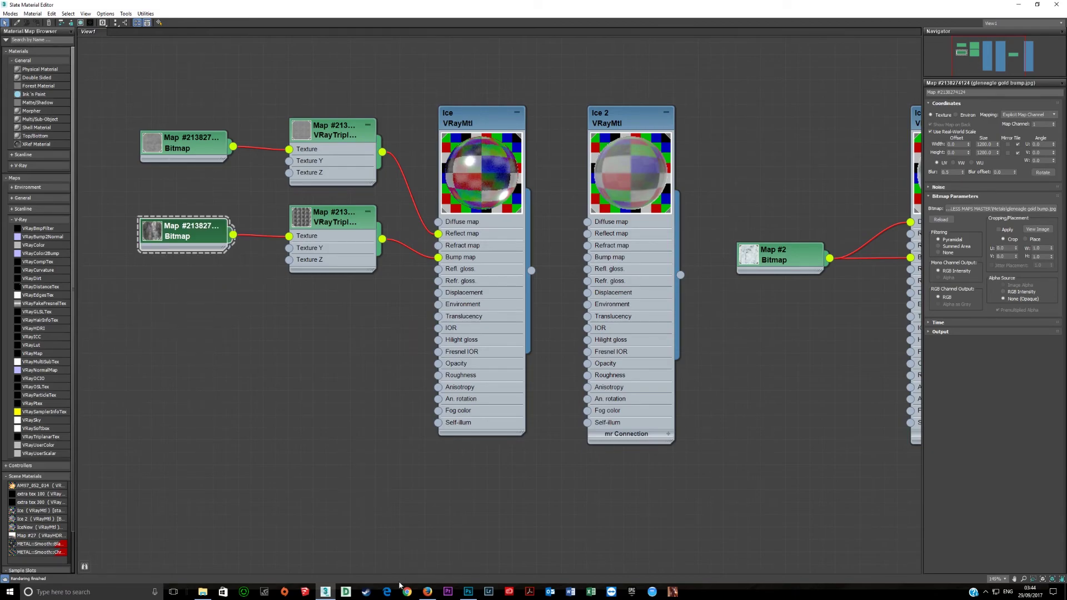